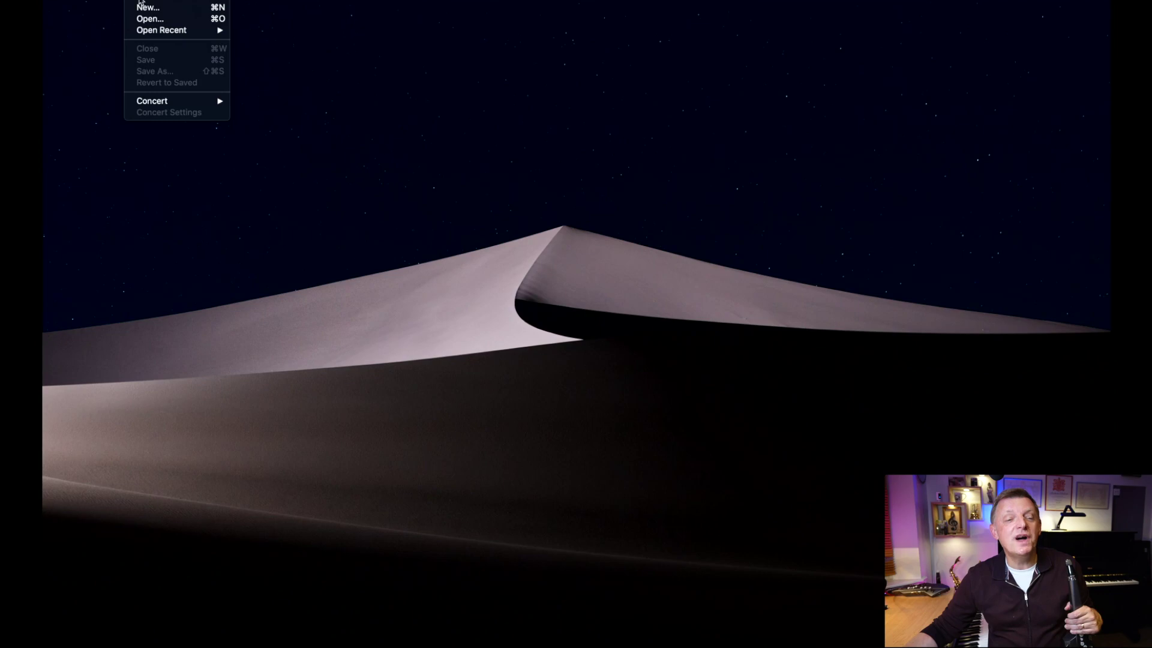
# Step: Create a new concert from the Keyboard template with Clarett and AE-30 as the audio output
pyautogui.click(144, 9)
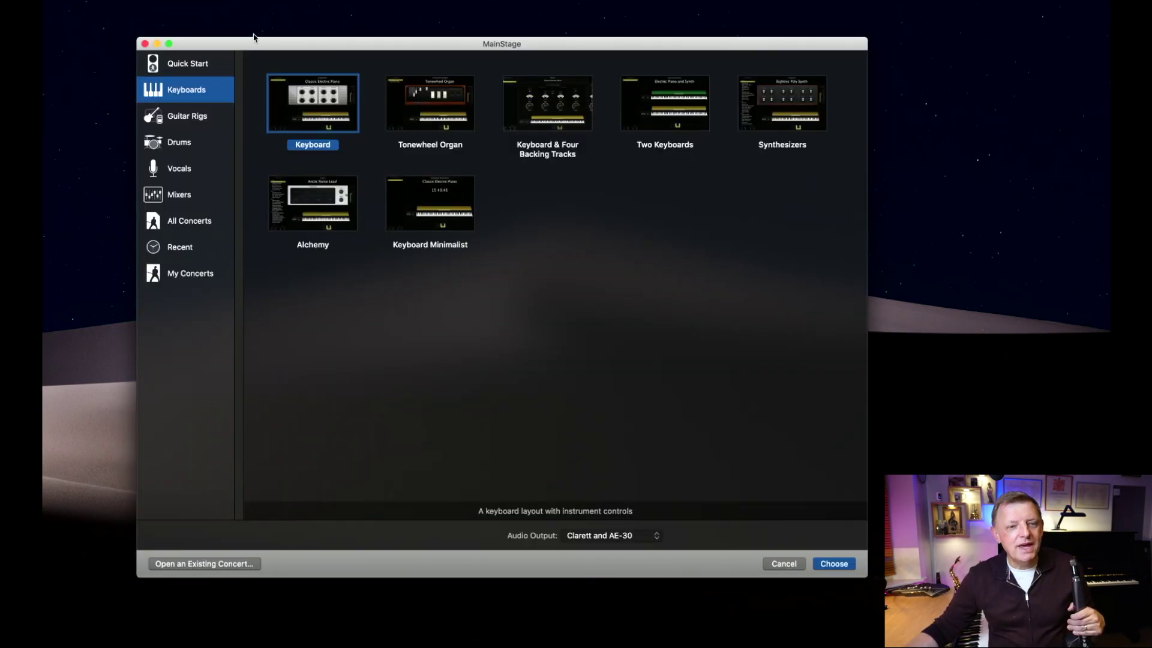
pyautogui.moveTo(295, 44)
pyautogui.mouseDown()
pyautogui.moveTo(333, 56)
pyautogui.moveTo(300, 38)
pyautogui.mouseUp()
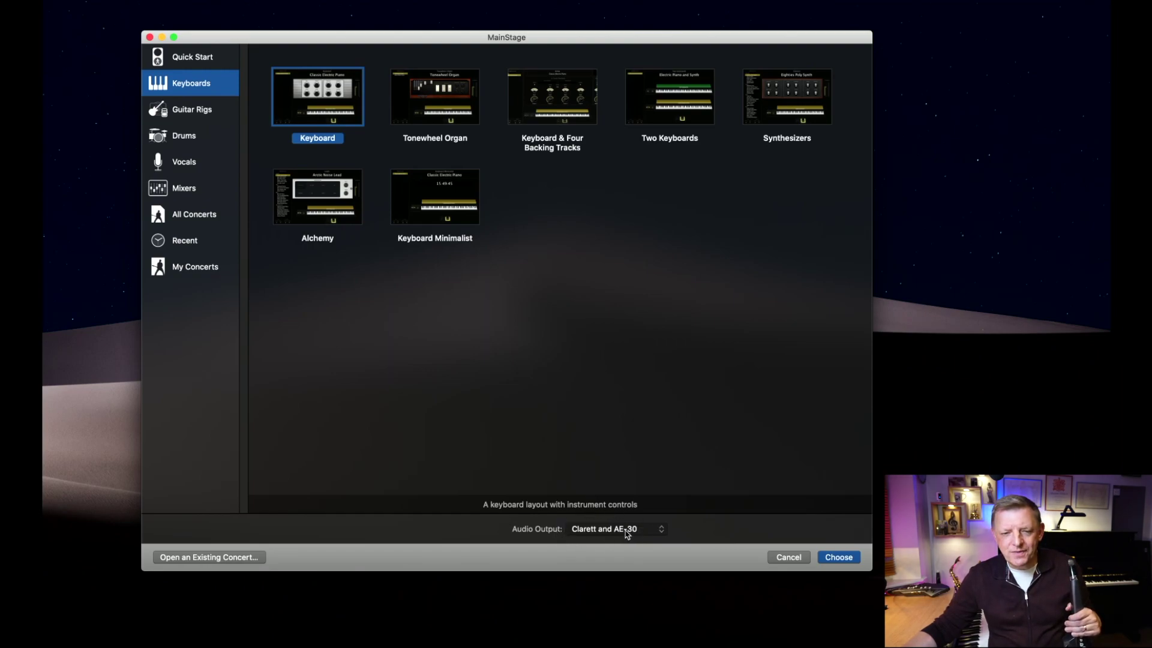
pyautogui.click(606, 529)
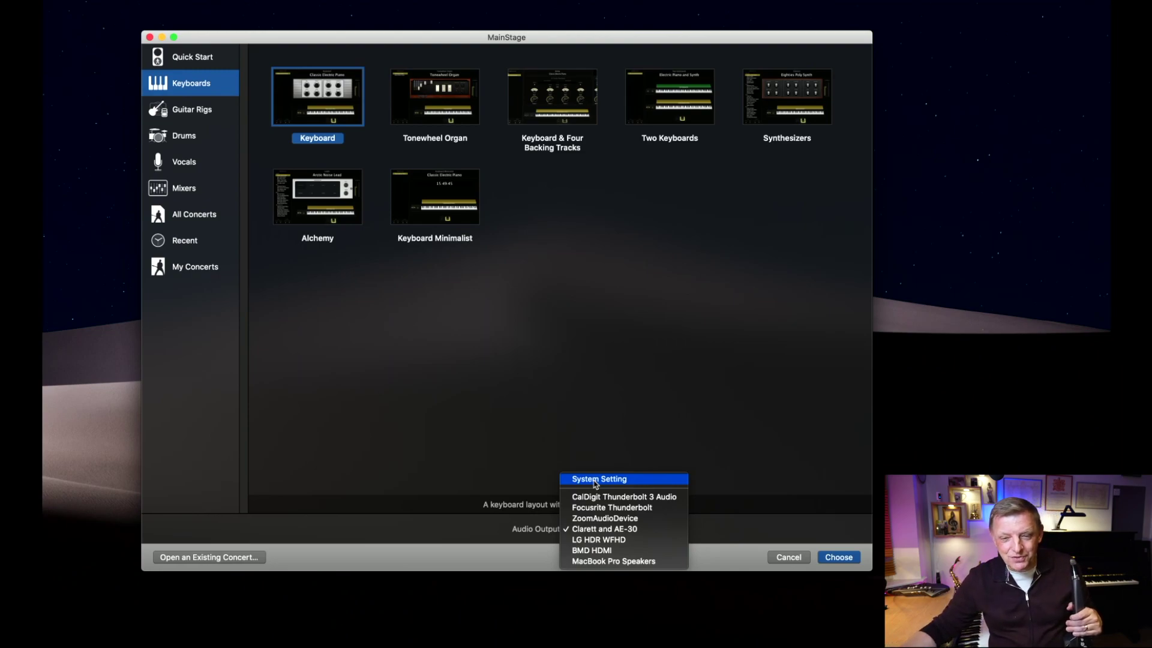
pyautogui.click(602, 529)
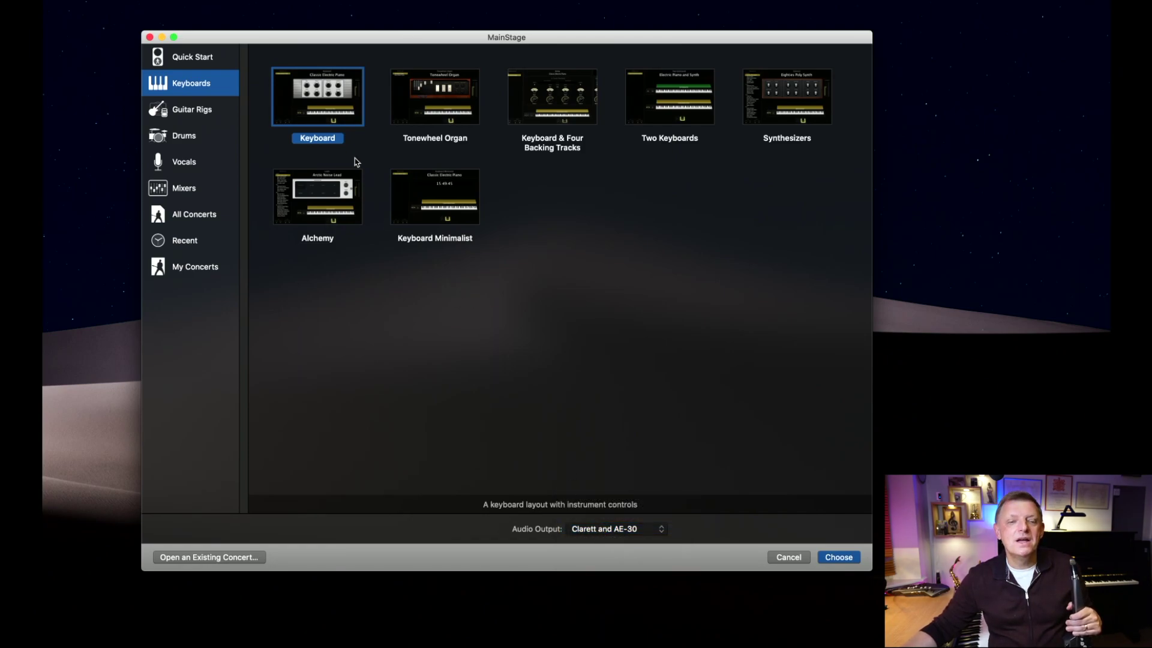
pyautogui.doubleClick(322, 96)
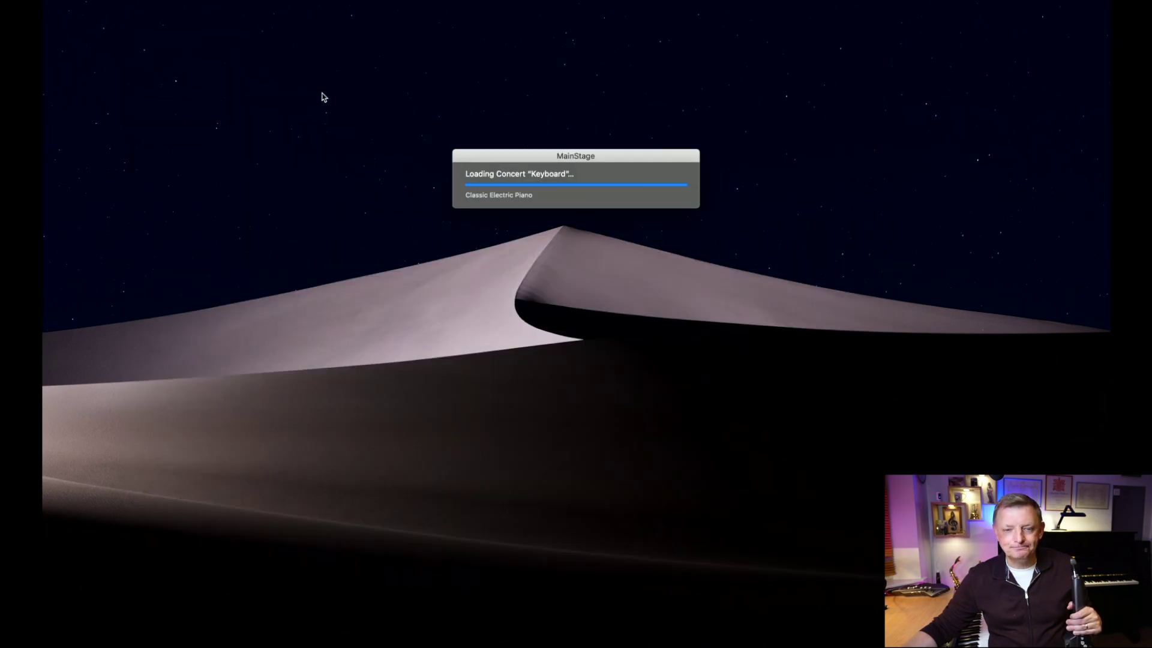
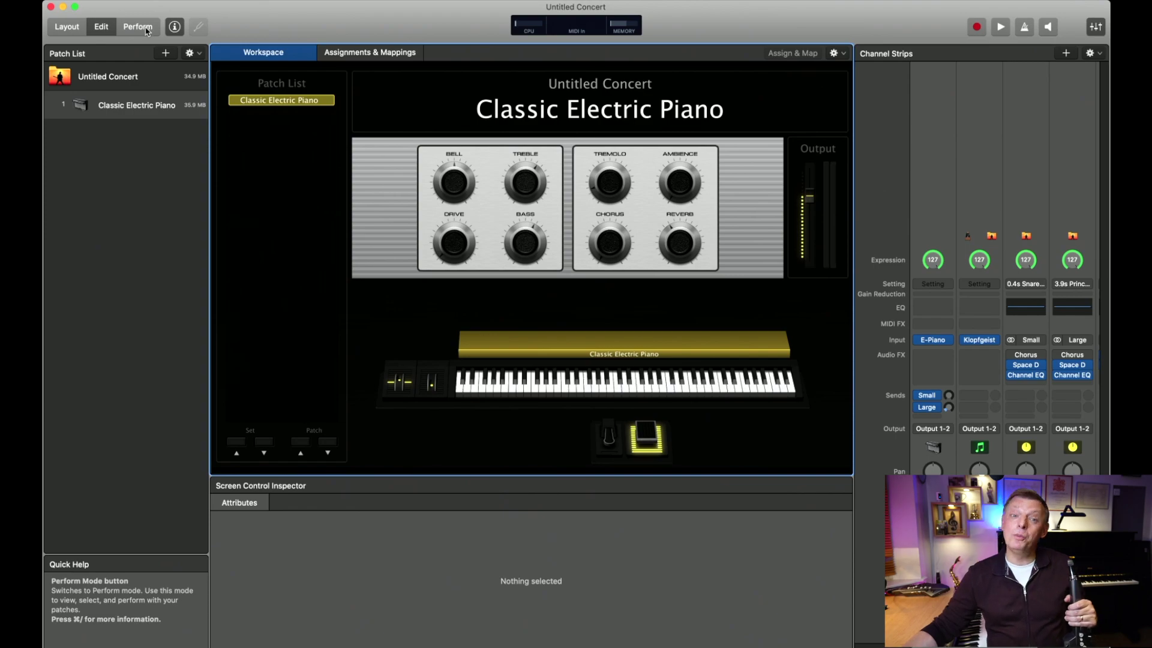
# Step: Look over the concert's screen controls in Layout mode and return to Edit mode
pyautogui.click(67, 28)
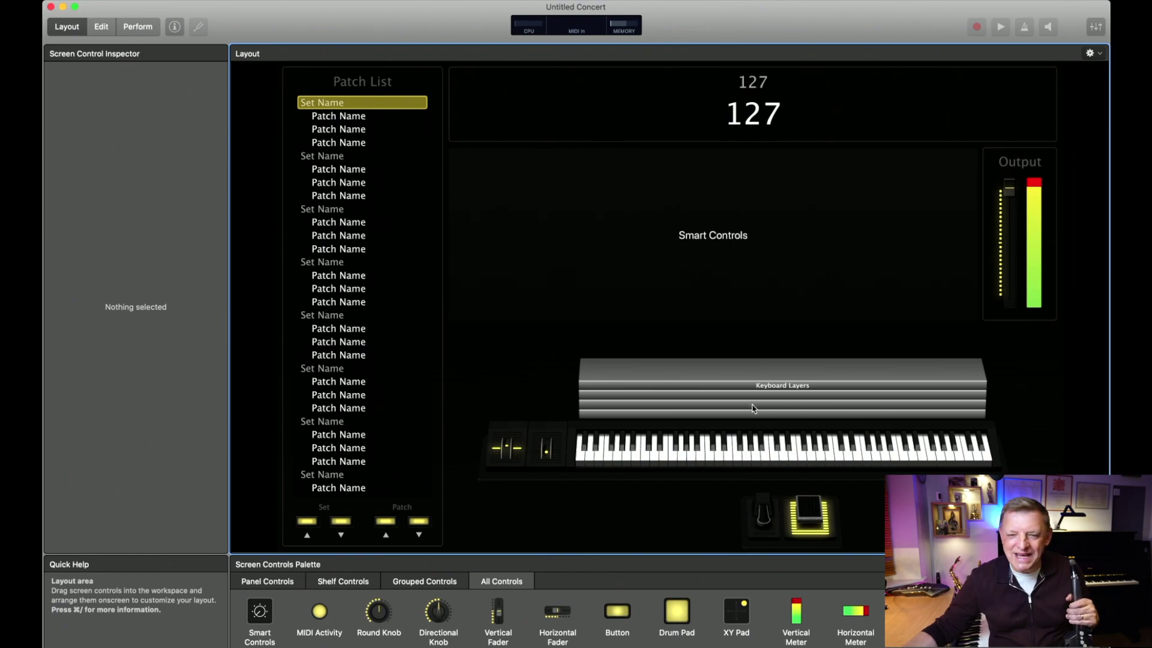
pyautogui.scroll(-5, 674, 625)
pyautogui.scroll(5, 673, 625)
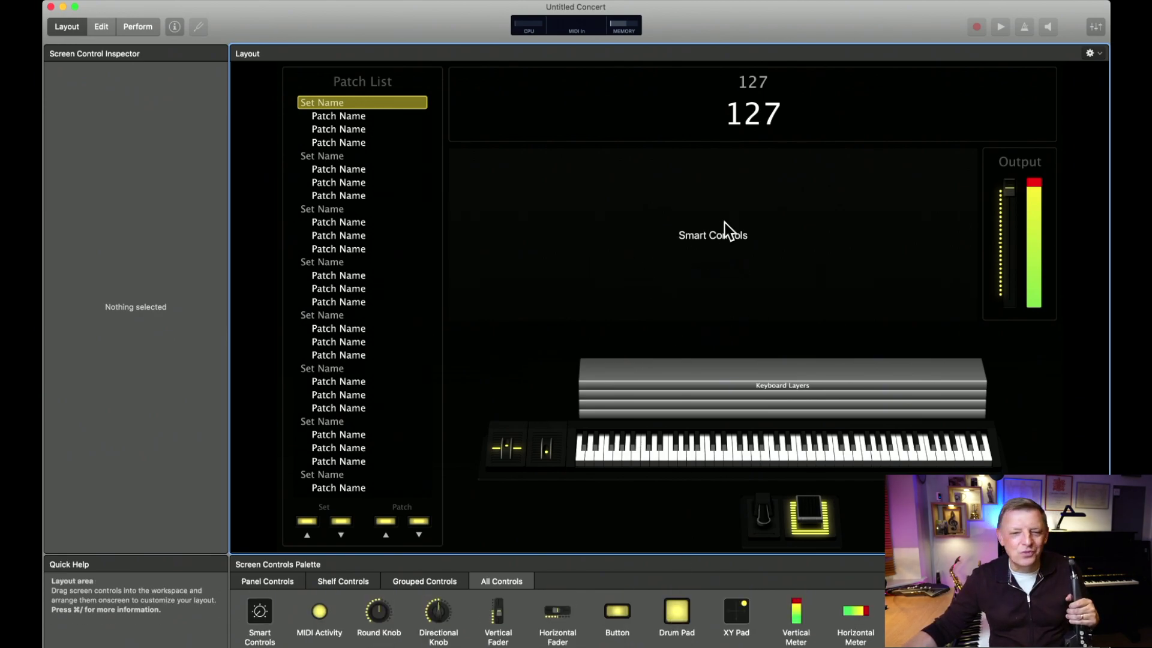
pyautogui.click(102, 27)
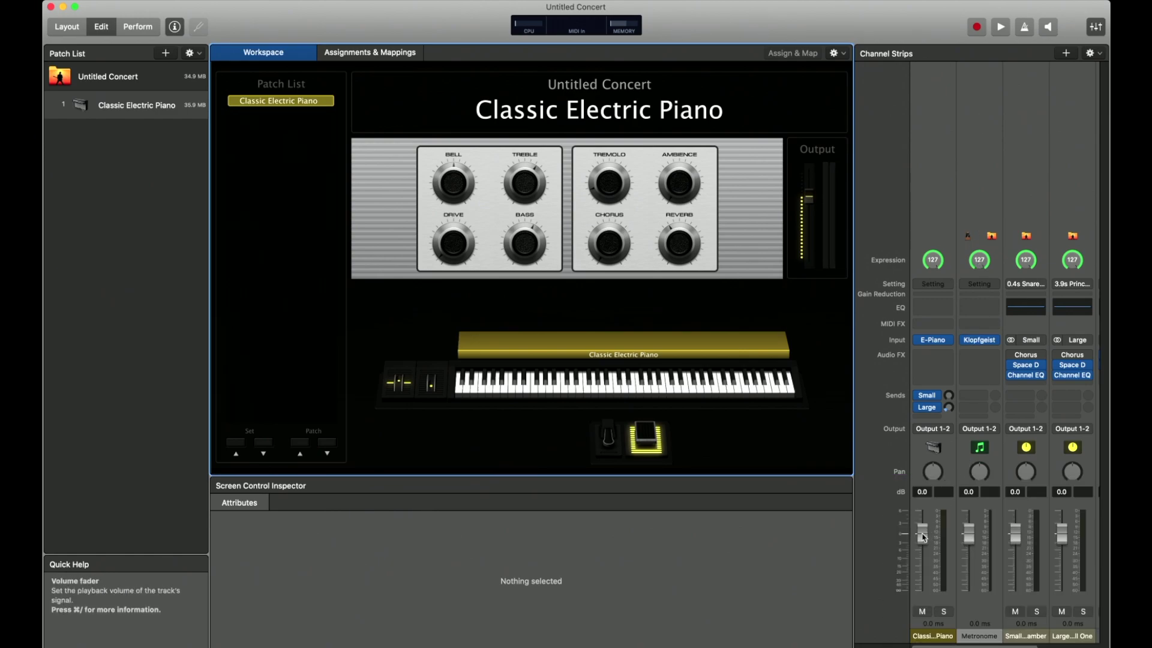
# Step: Set the Classic Electric Piano channel to -0.5 dB with pan at -1, and inspect each channel strip
pyautogui.moveTo(922, 538); pyautogui.dragTo(922, 540)
pyautogui.moveTo(932, 472); pyautogui.dragTo(932, 486)
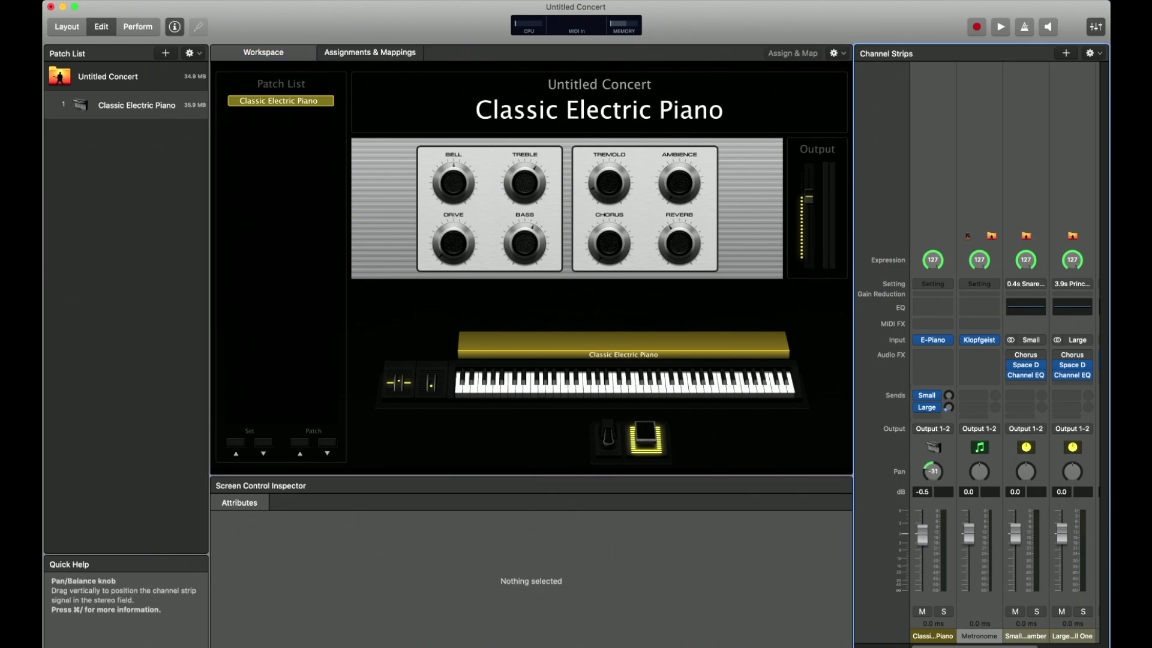
pyautogui.click(942, 159)
pyautogui.click(973, 157)
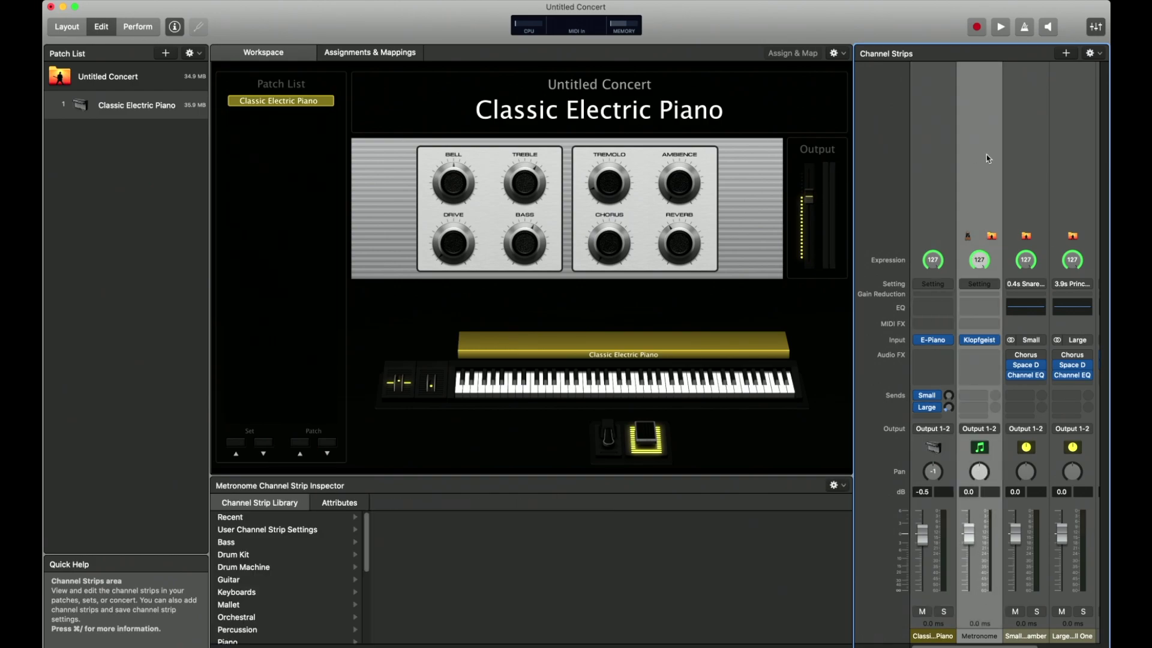
pyautogui.click(1021, 154)
pyautogui.click(1070, 153)
pyautogui.click(933, 164)
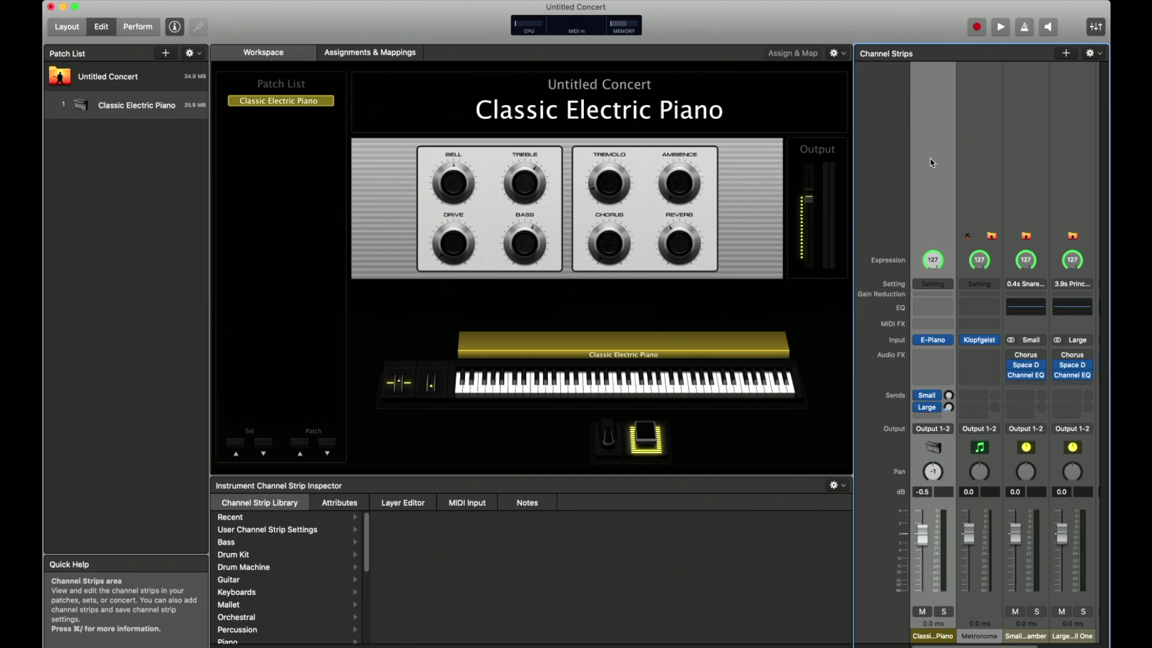
# Step: View the concert in Perform mode and inspect the expression pedal's settings in Layout mode
pyautogui.click(145, 29)
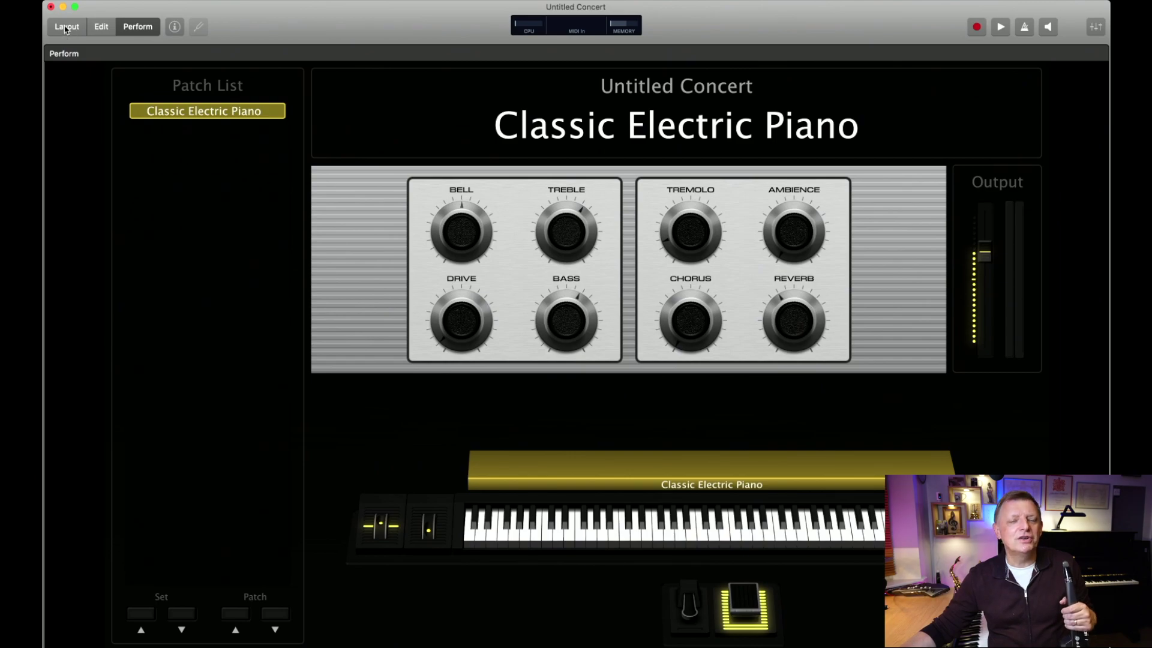
pyautogui.click(66, 27)
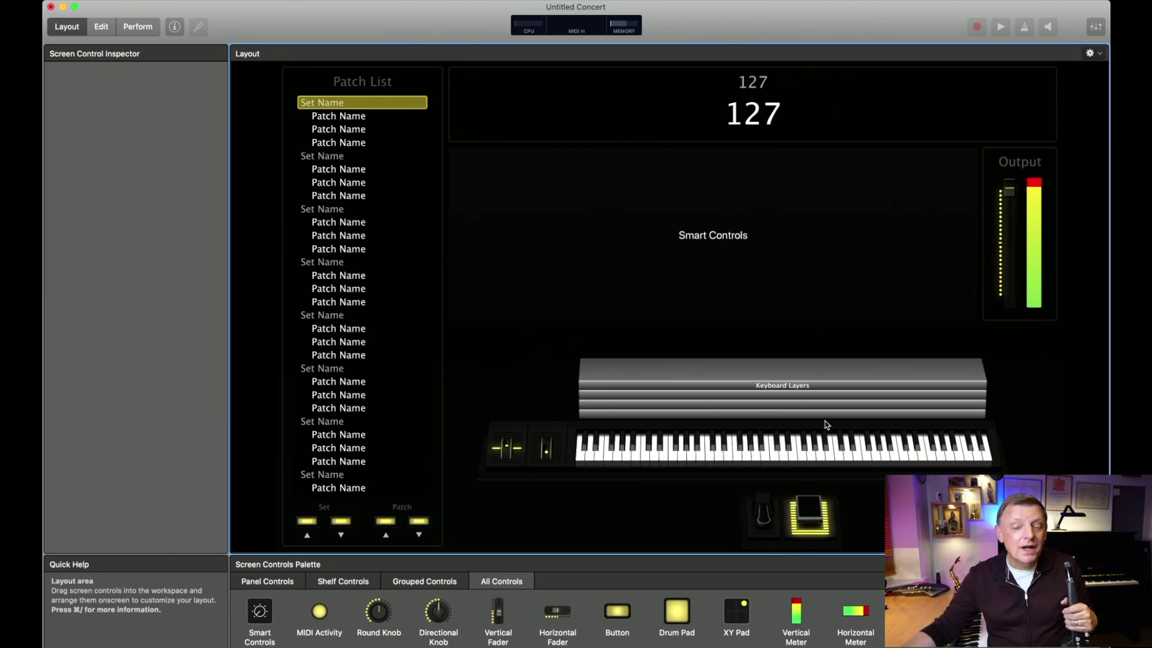
pyautogui.moveTo(809, 517)
pyautogui.mouseDown()
pyautogui.moveTo(826, 517)
pyautogui.moveTo(809, 517)
pyautogui.mouseUp()
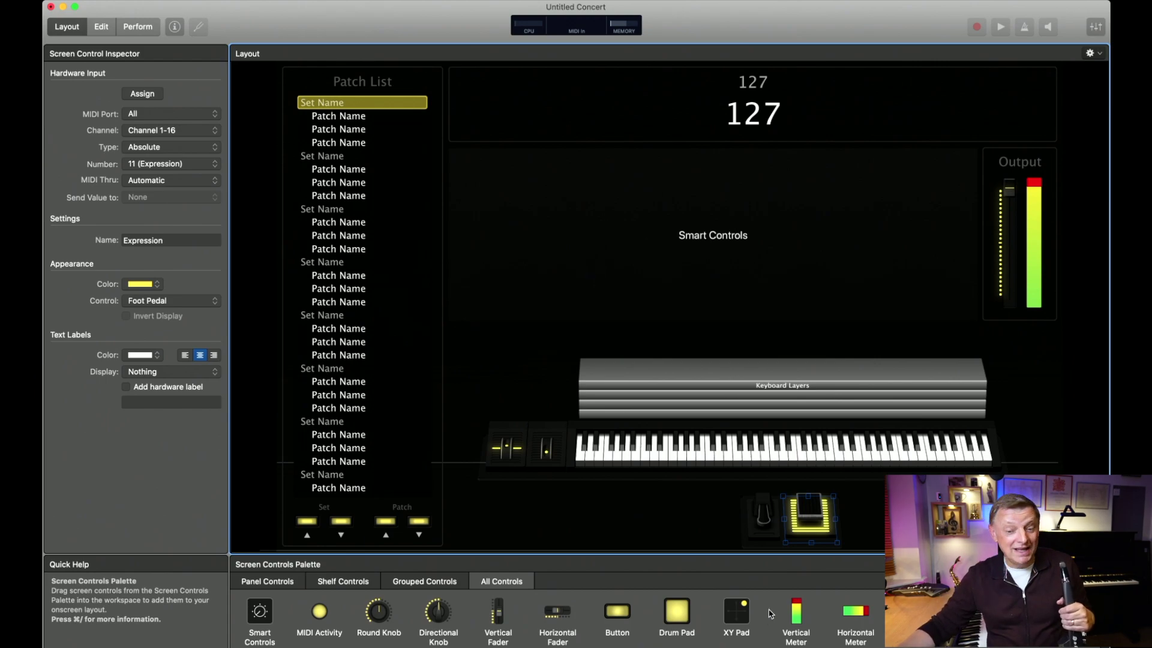
# Step: Add a Button control above the pitch and modulation wheels, reduce its height and adjust its position
pyautogui.click(621, 614)
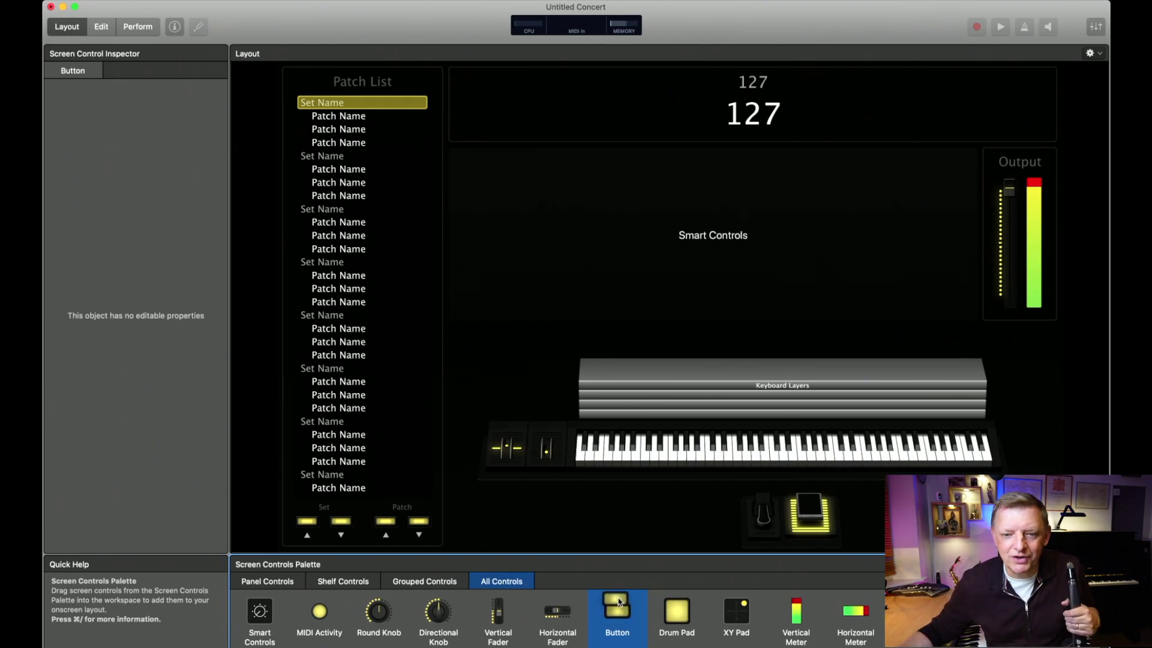
pyautogui.moveTo(618, 601); pyautogui.dragTo(494, 357)
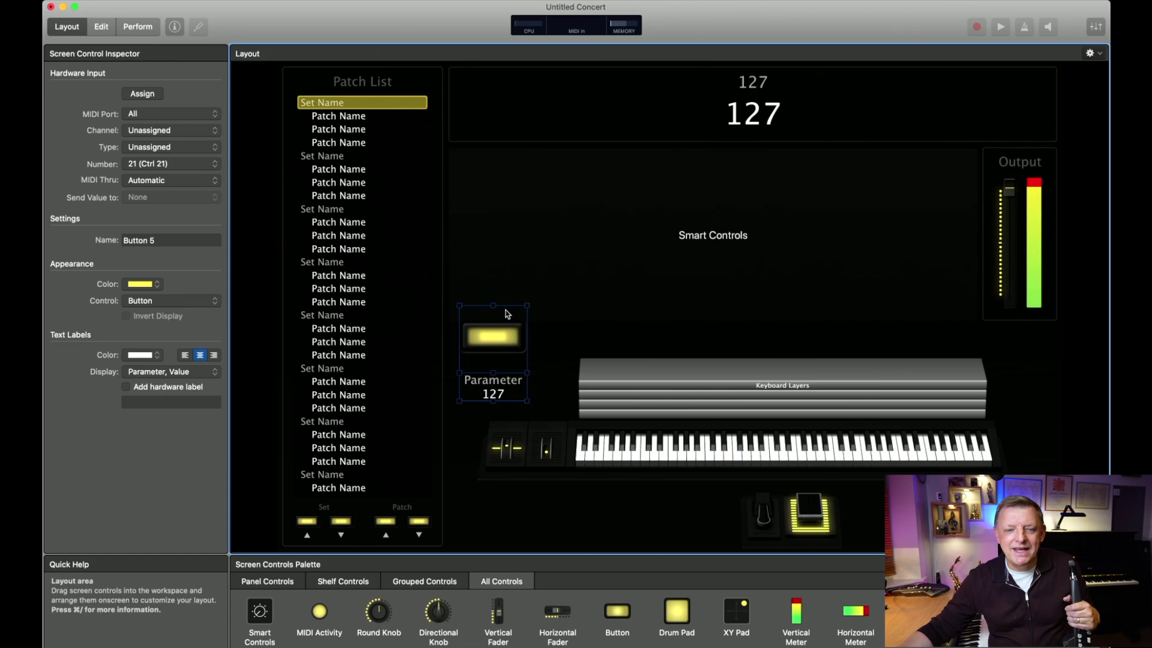
pyautogui.moveTo(494, 306); pyautogui.dragTo(499, 378)
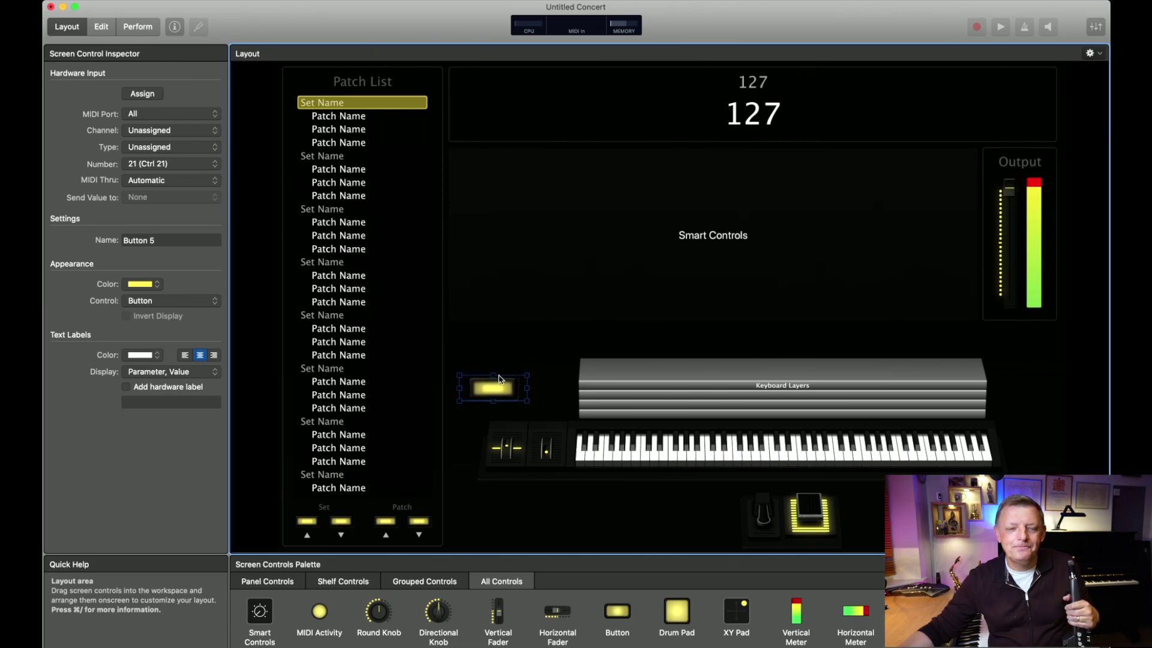
pyautogui.click(549, 382)
pyautogui.click(493, 391)
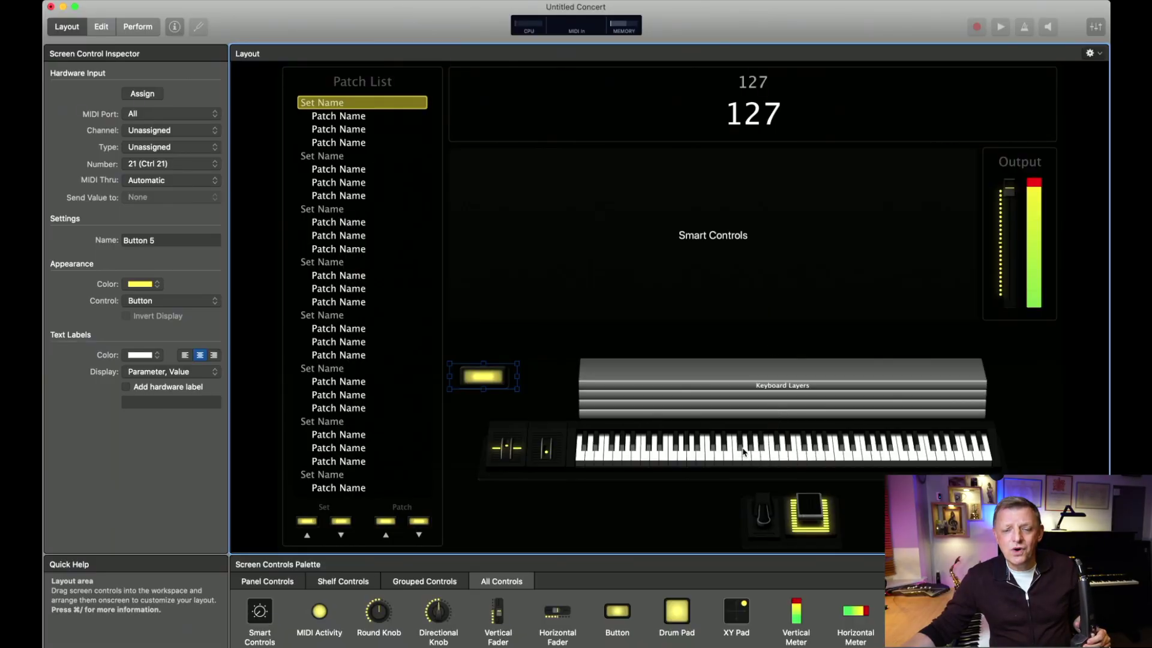
# Step: Assign the onscreen keyboard to the Aerophone MIDI port on Channel 1 through hardware assignment
pyautogui.click(769, 455)
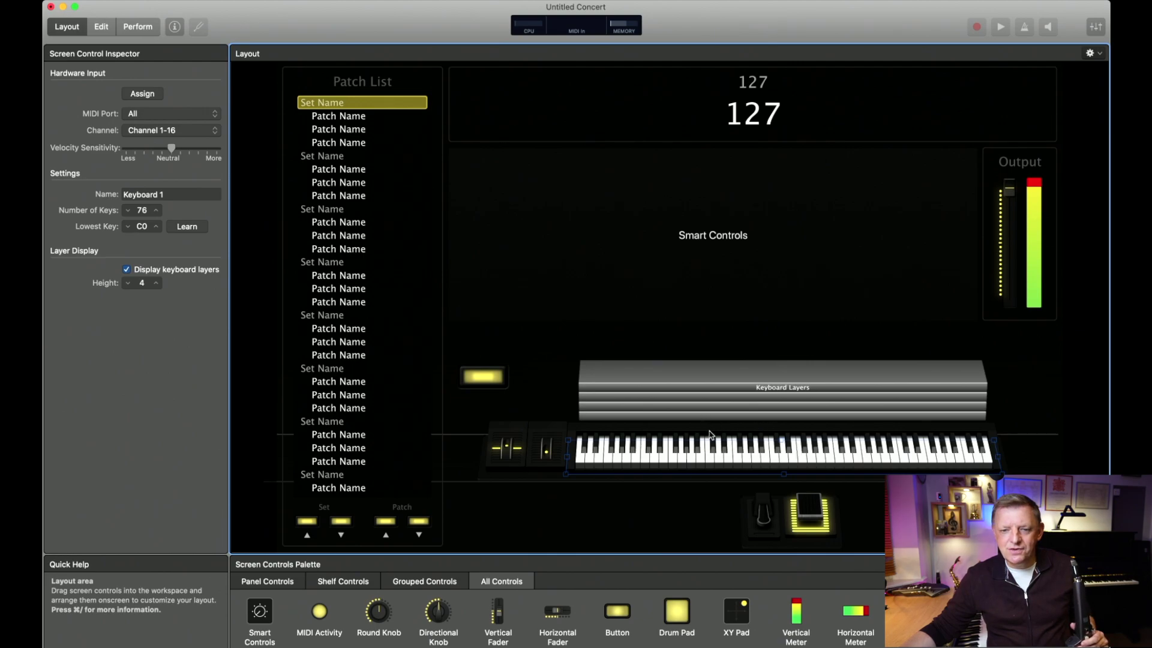
pyautogui.click(142, 95)
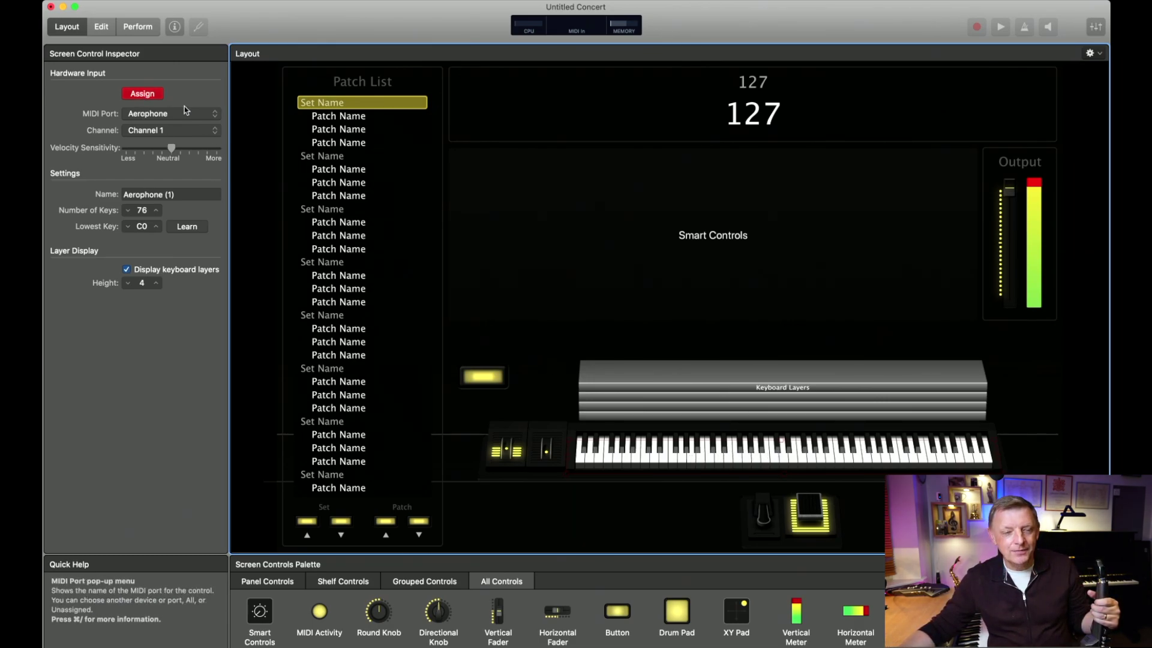
pyautogui.click(143, 94)
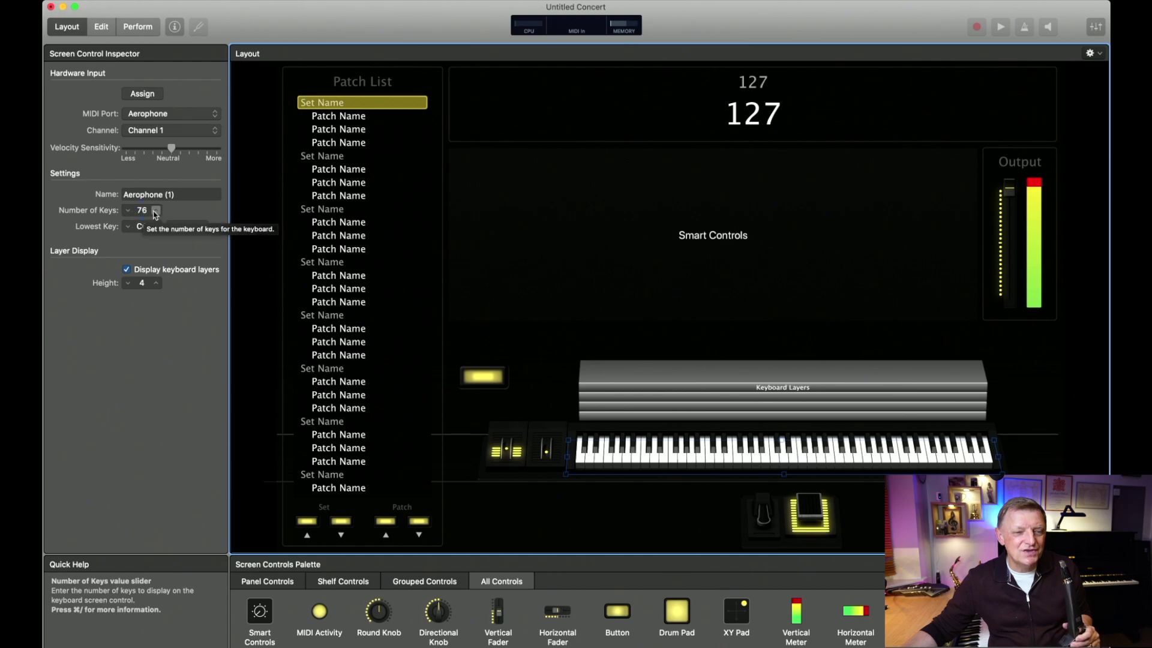
# Step: Set the onscreen keyboard's number of keys to 95
pyautogui.moveTo(142, 211); pyautogui.dragTo(139, 212)
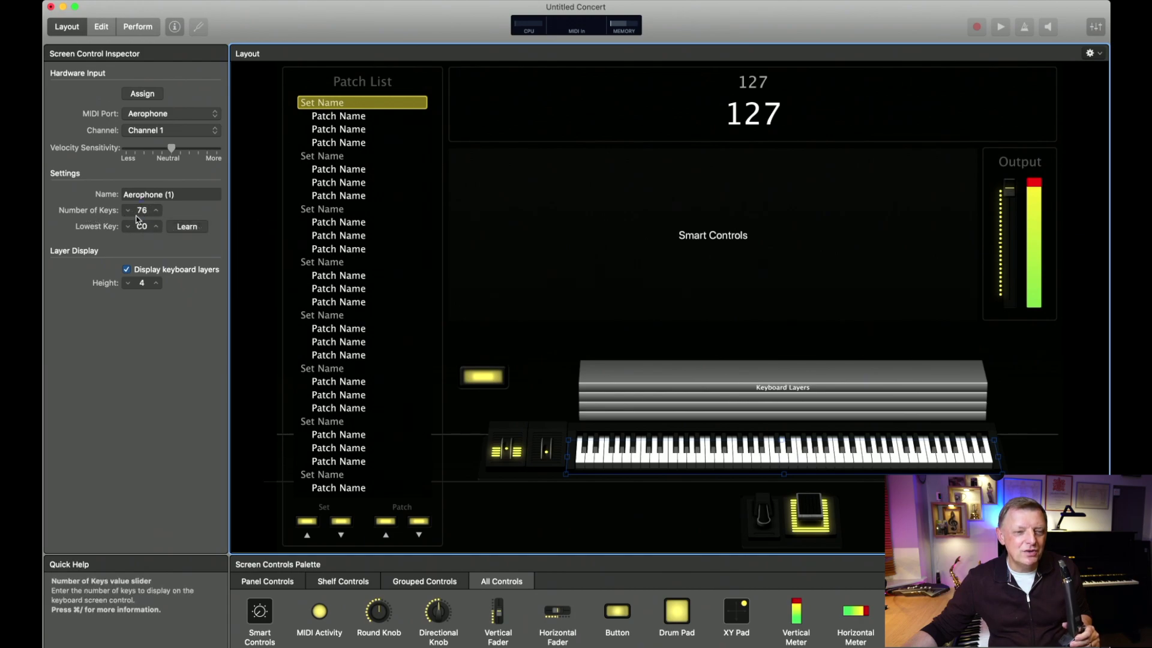
pyautogui.doubleClick(139, 211)
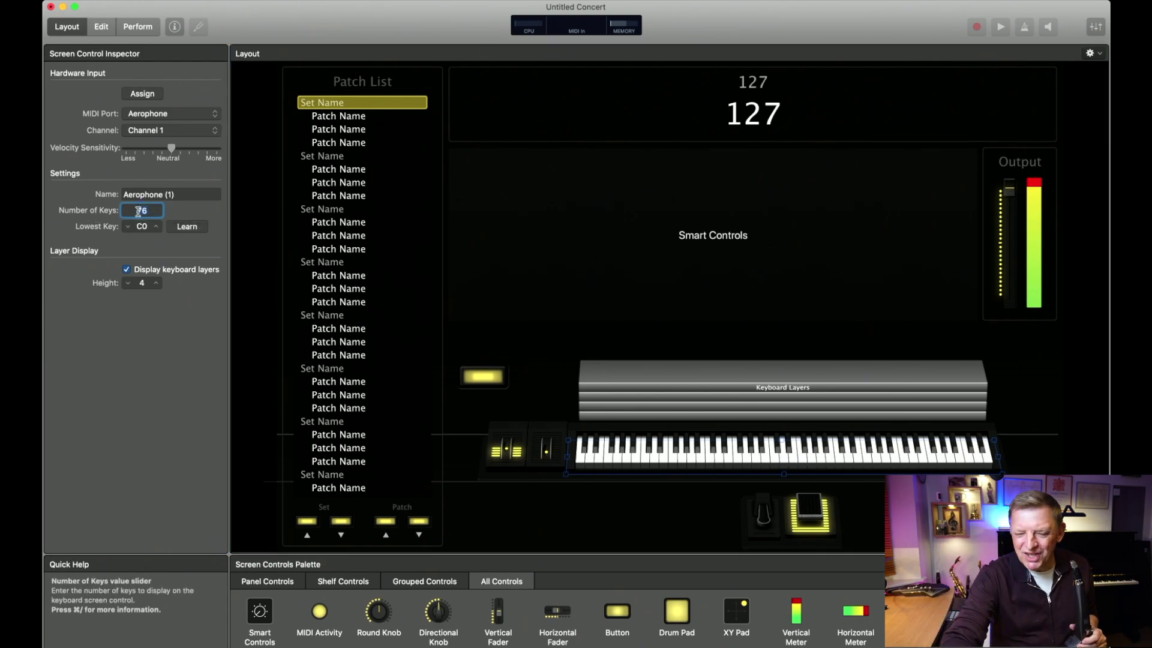
pyautogui.write('95')
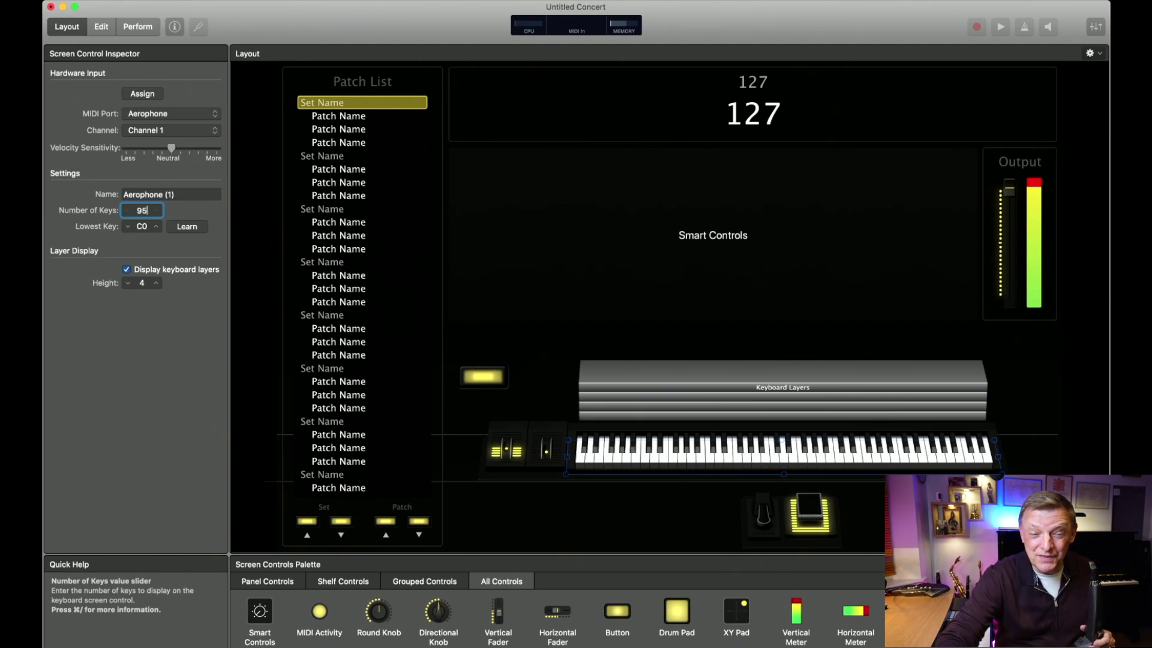
# Step: Raise the onscreen keyboard's lowest key to A#0 and turn off the display of keyboard layers
pyautogui.click(156, 226)
pyautogui.click(156, 227)
pyautogui.click(156, 227)
pyautogui.click(156, 227)
pyautogui.click(156, 227)
pyautogui.click(156, 227)
pyautogui.click(156, 227)
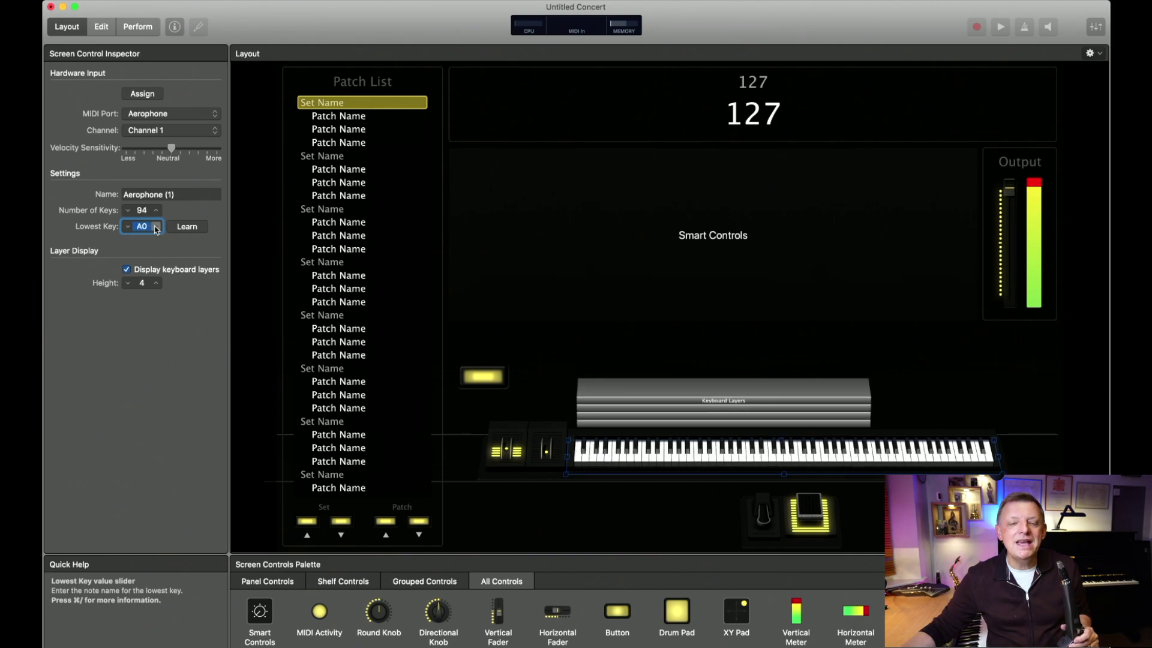
pyautogui.click(156, 226)
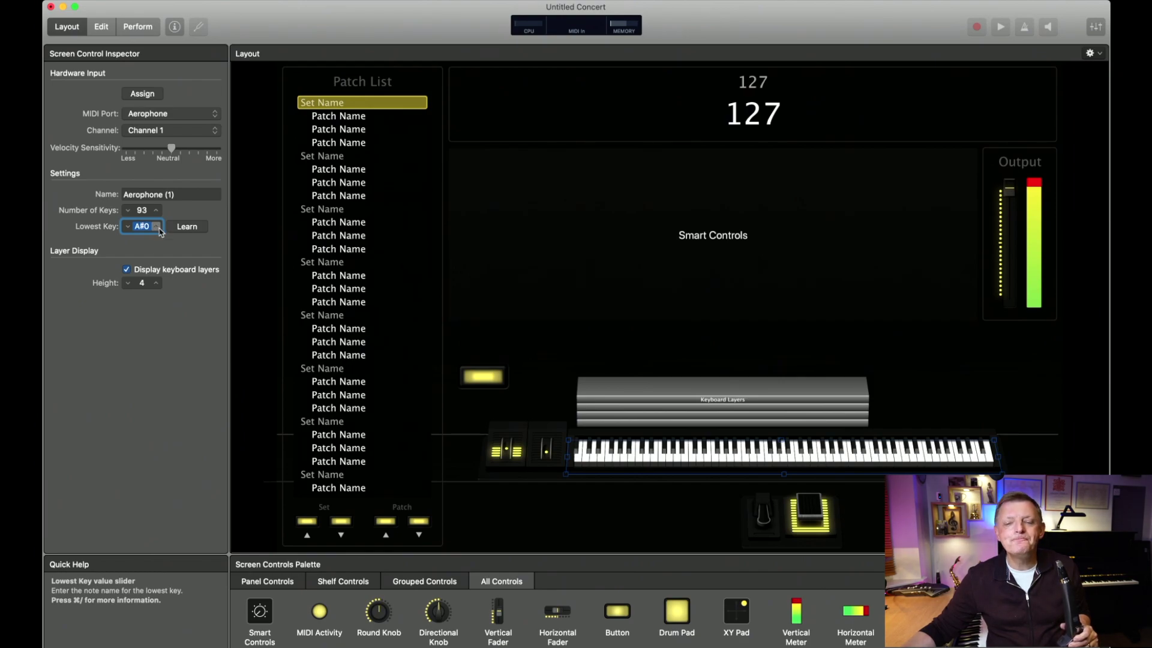
pyautogui.click(127, 270)
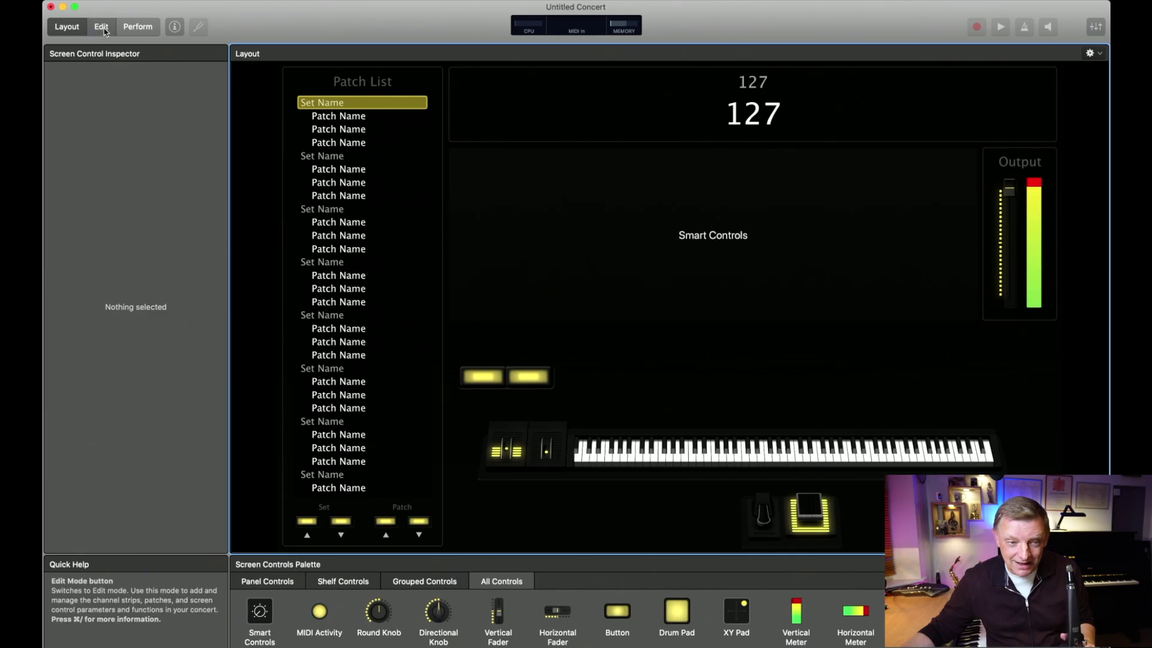
# Step: Return to Edit mode and add a new set to the concert's patch list
pyautogui.click(103, 29)
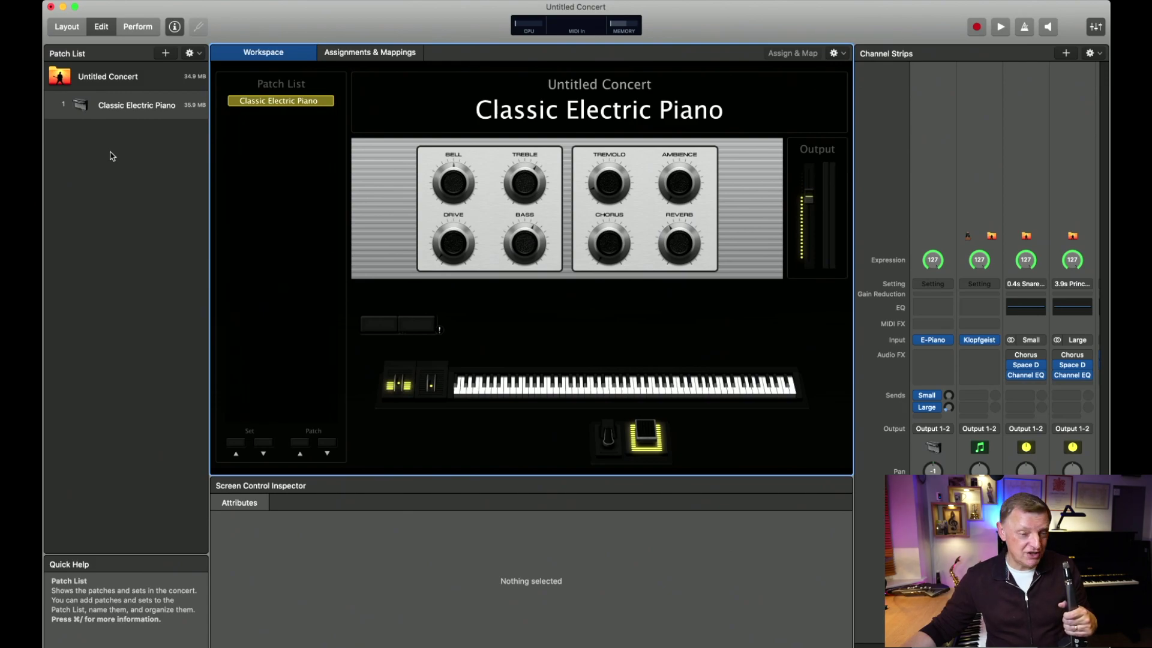
pyautogui.click(102, 81)
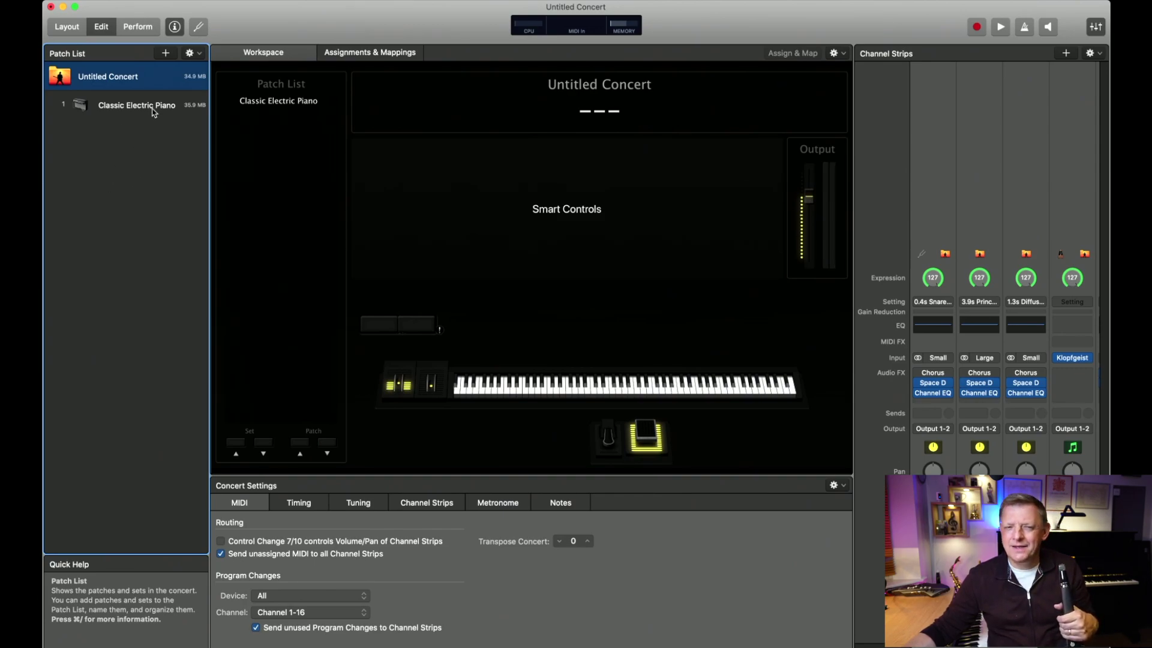
pyautogui.click(200, 57)
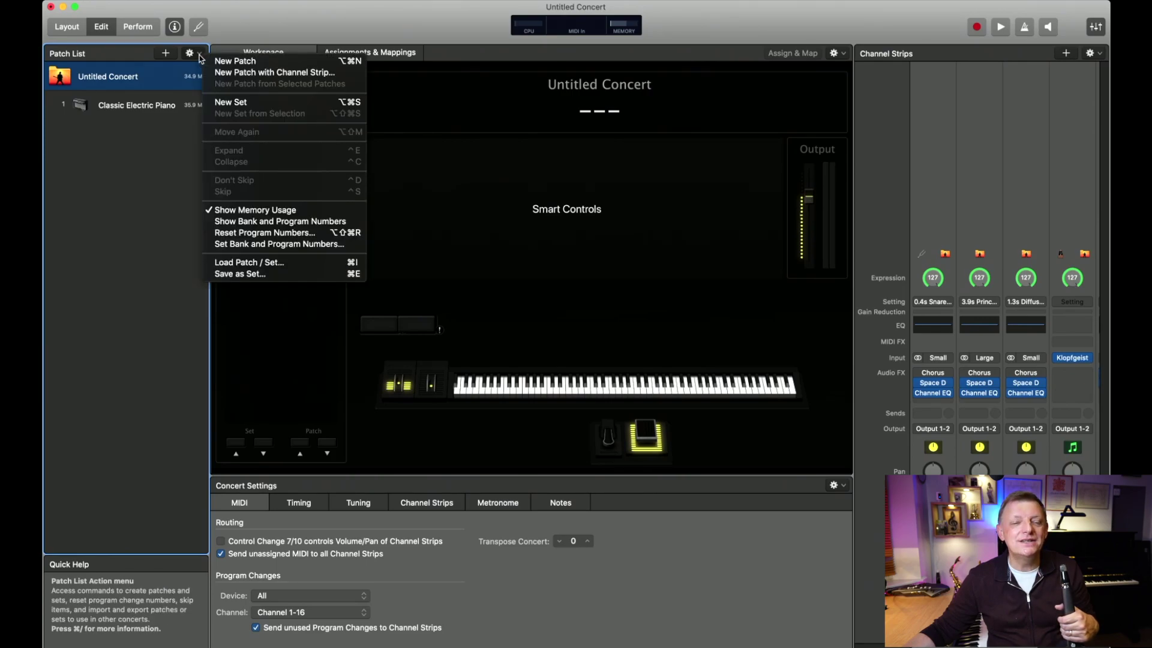
pyautogui.click(160, 153)
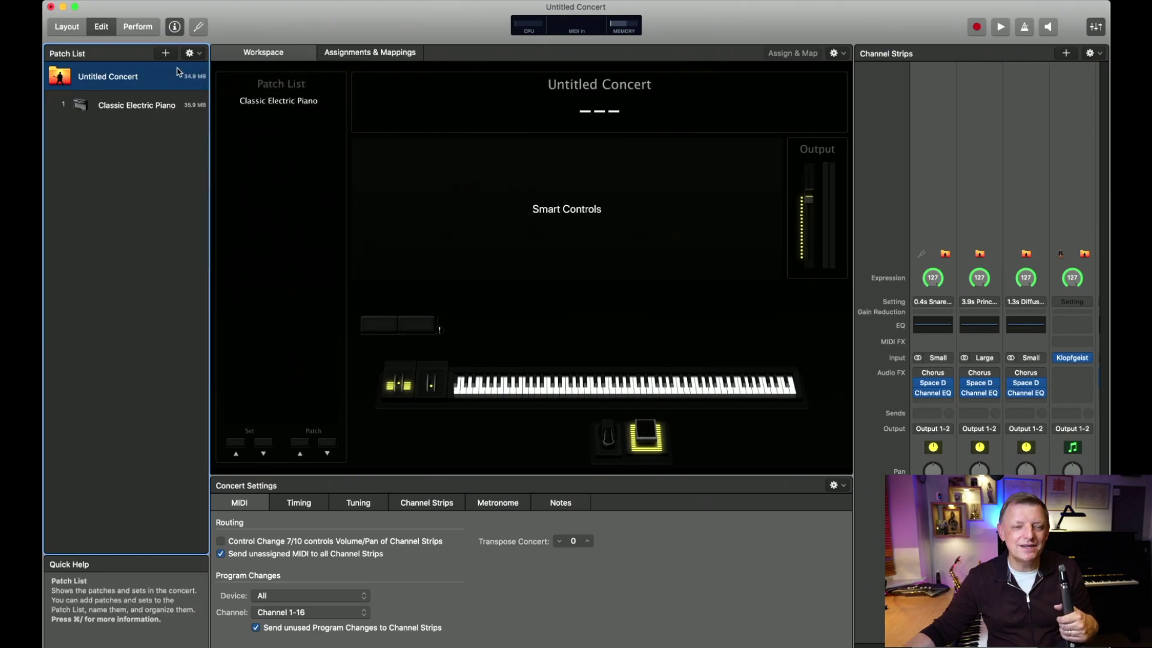
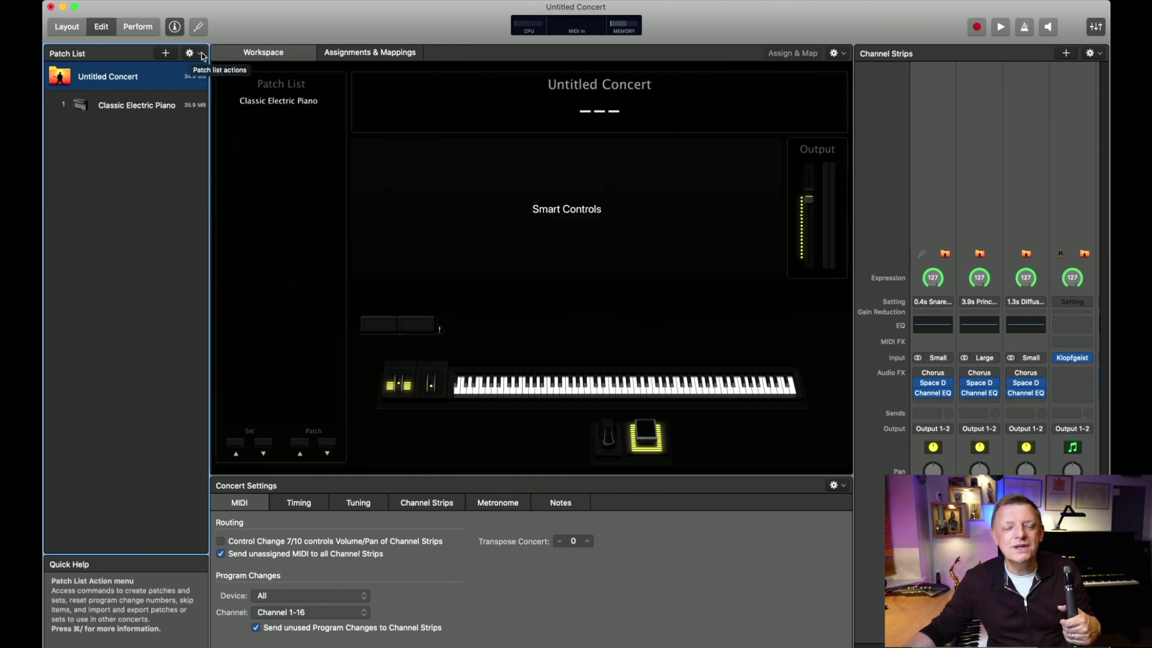
pyautogui.click(201, 55)
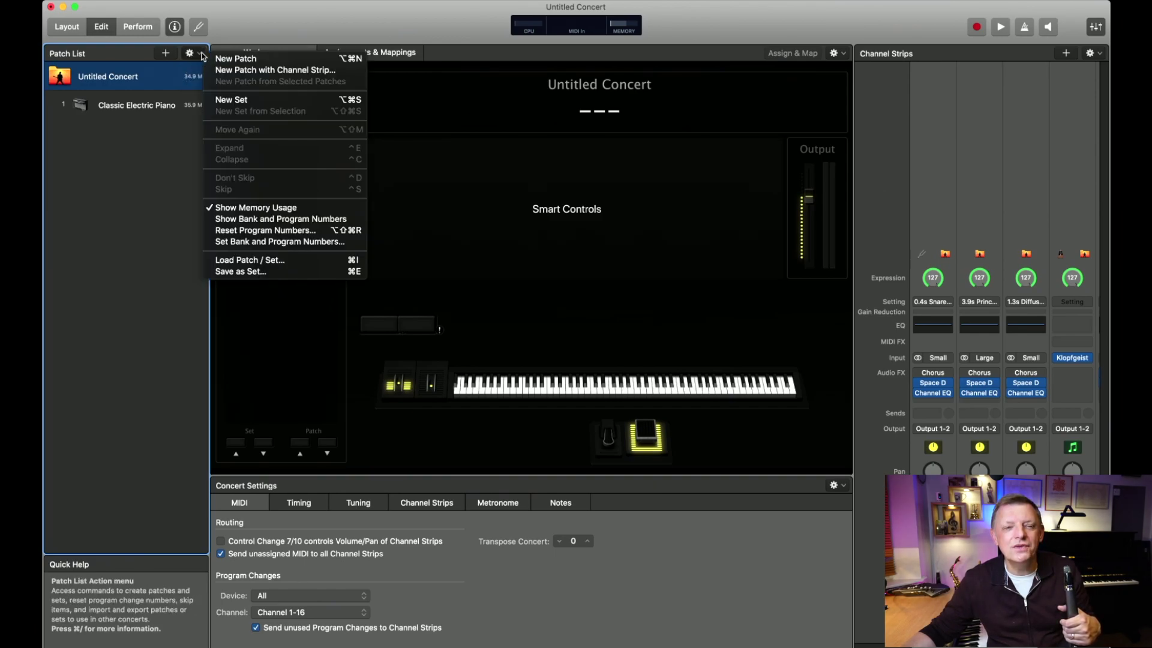
pyautogui.click(230, 99)
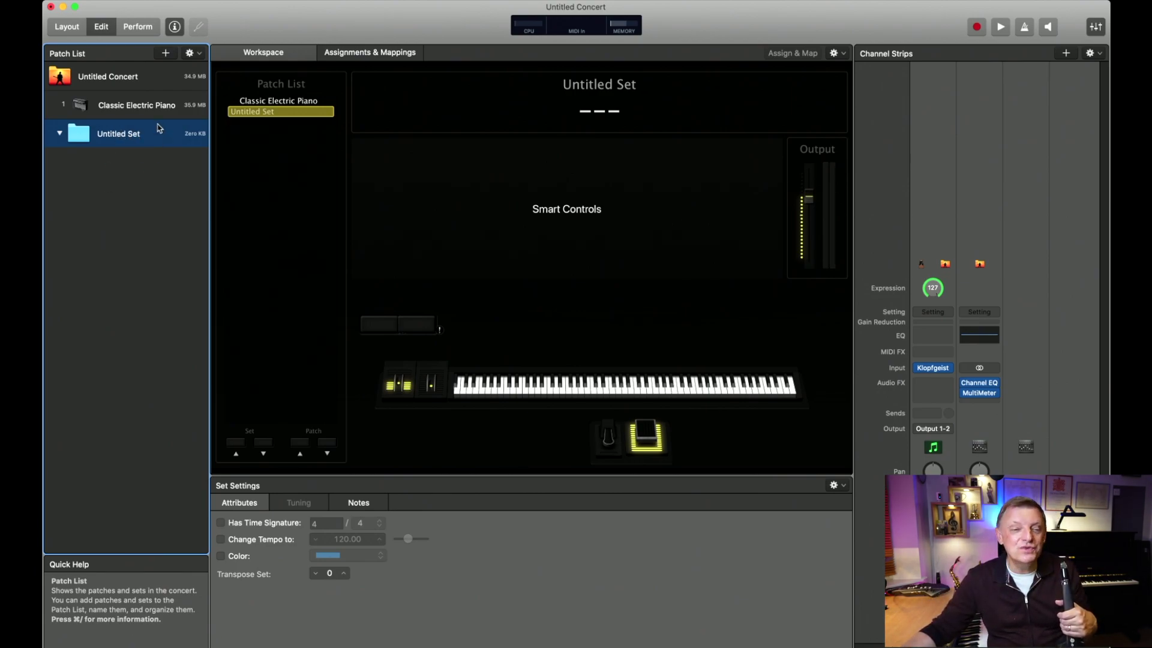
# Step: Add two new patches inside the untitled set in the patch list
pyautogui.click(198, 55)
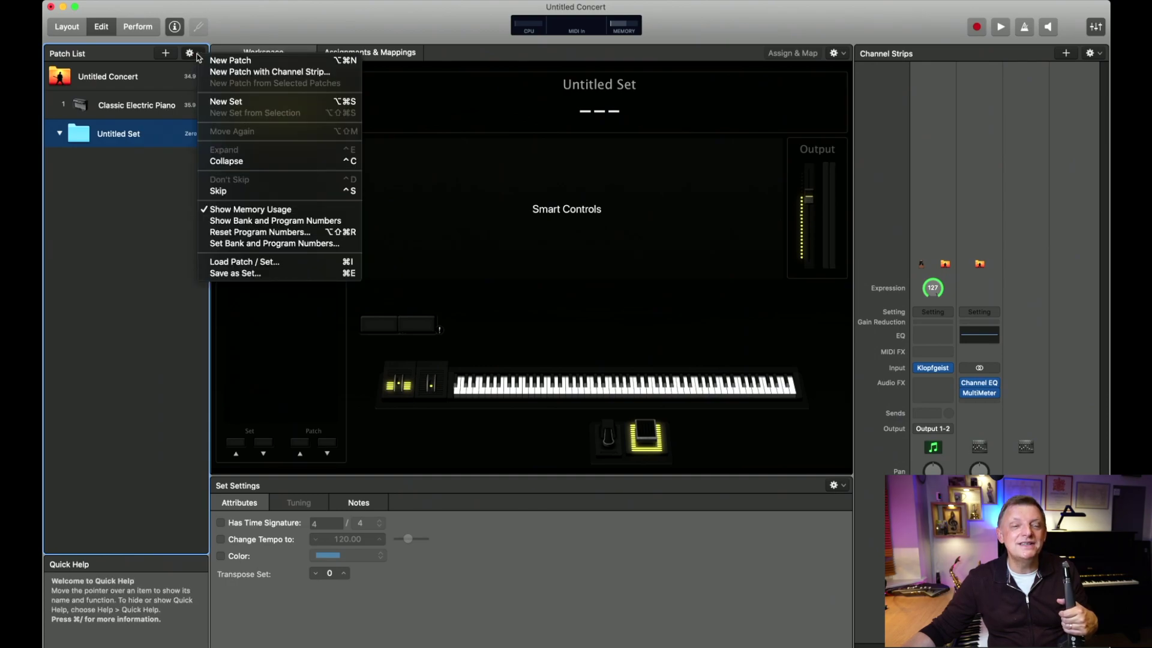
pyautogui.click(230, 63)
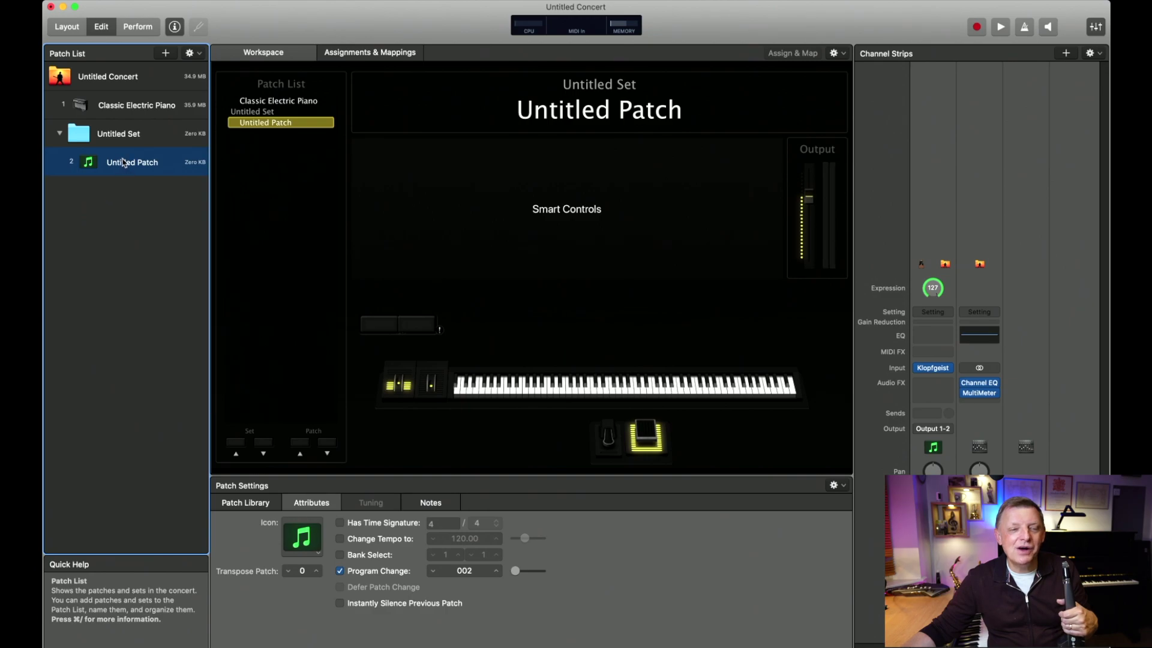
pyautogui.moveTo(123, 160)
pyautogui.mouseDown()
pyautogui.moveTo(97, 168)
pyautogui.moveTo(107, 146)
pyautogui.moveTo(123, 142)
pyautogui.mouseUp()
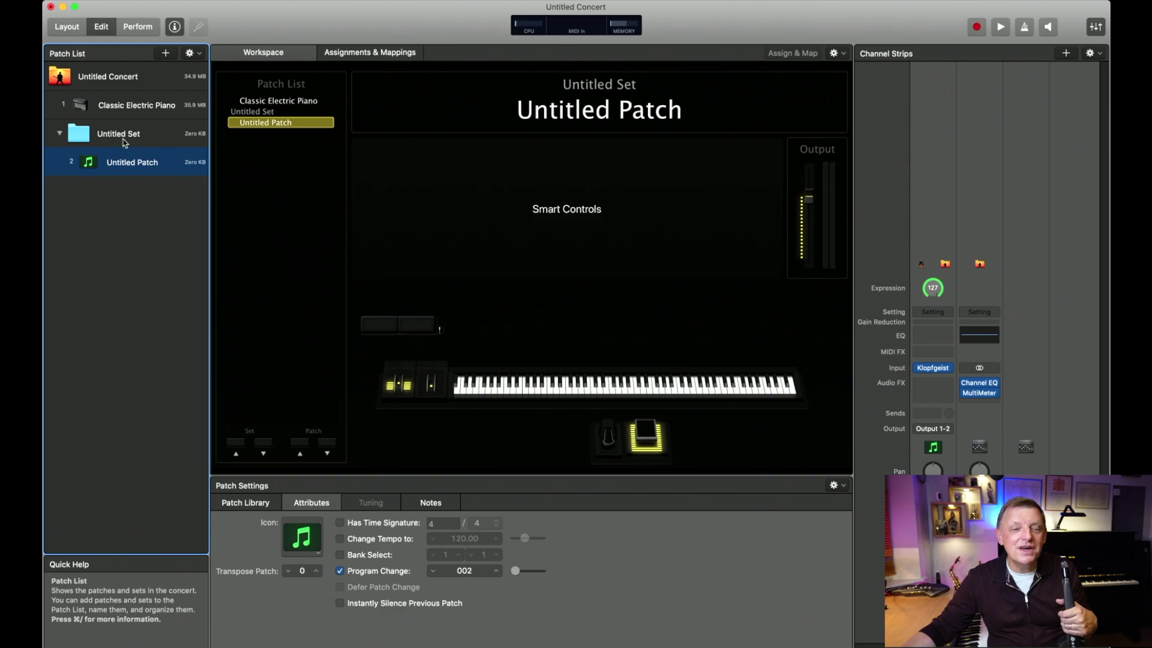
pyautogui.click(198, 54)
pyautogui.click(211, 59)
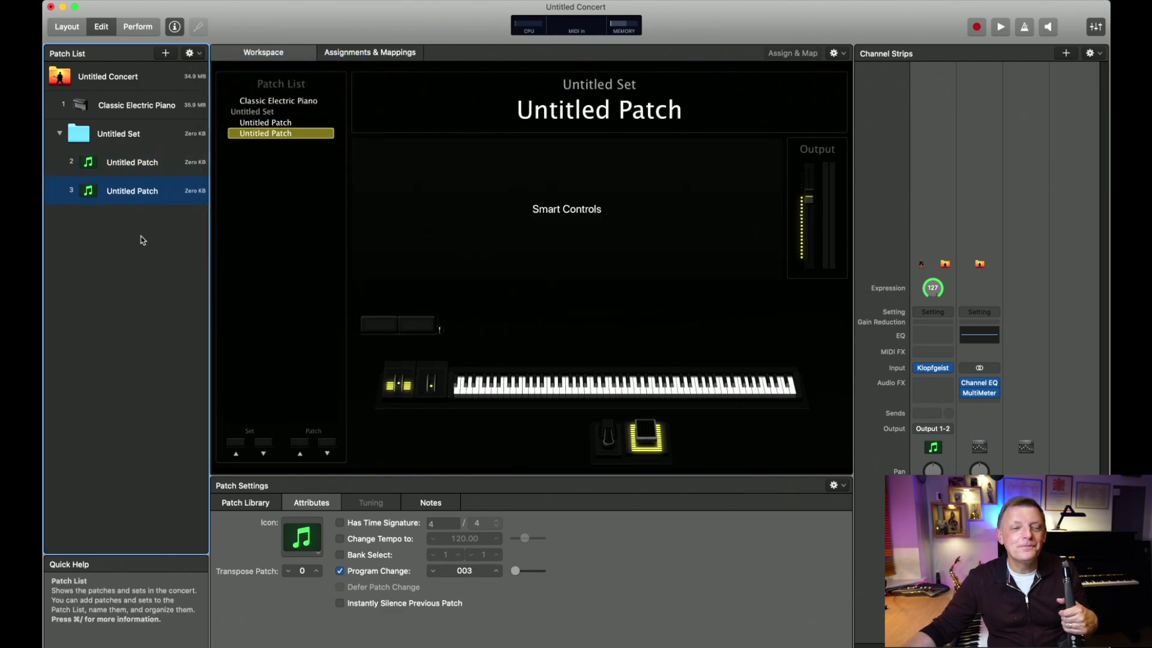
pyautogui.click(123, 191)
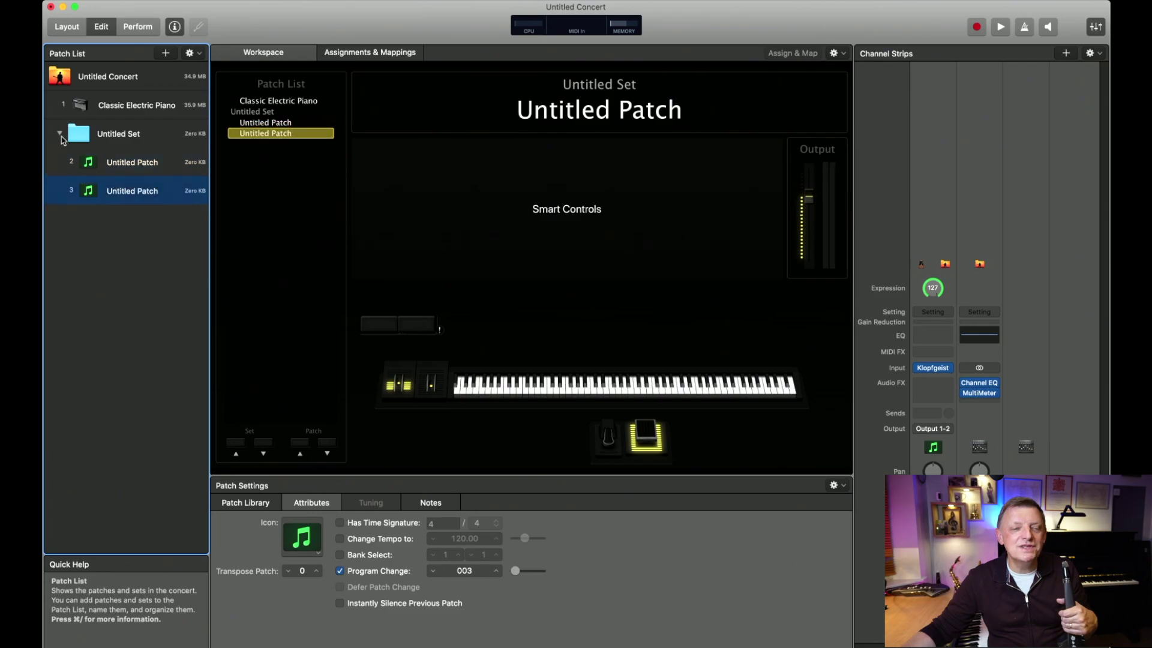
# Step: Collapse and re-expand the untitled set, and examine the settings at patch, set and concert level
pyautogui.click(60, 133)
pyautogui.click(61, 134)
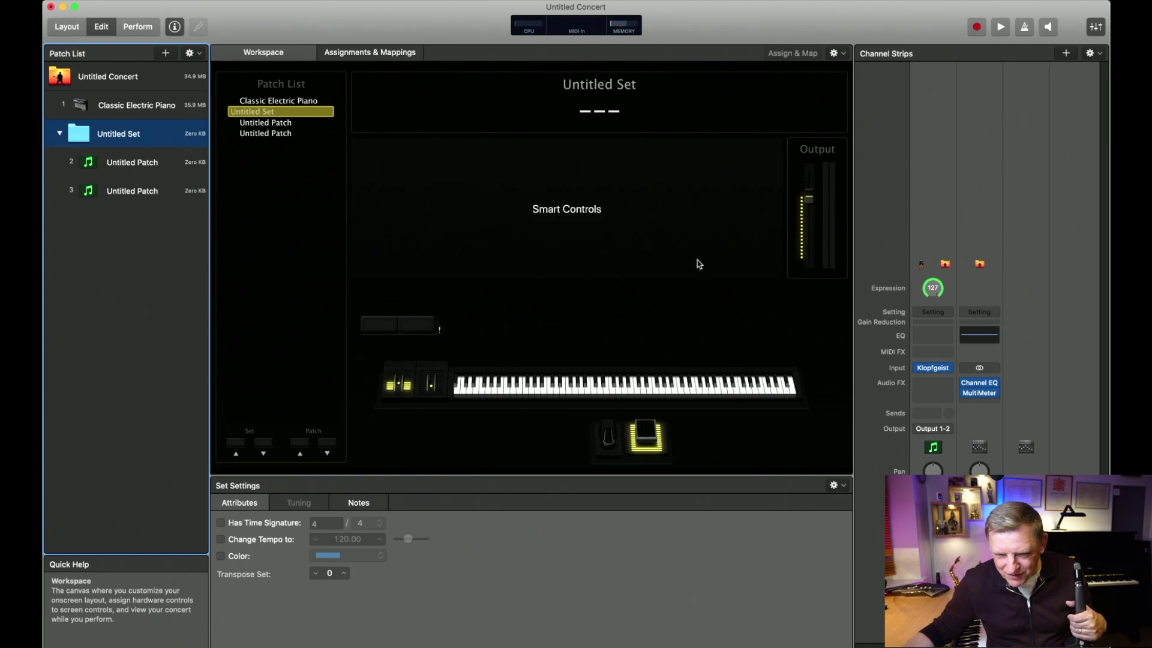
pyautogui.click(120, 191)
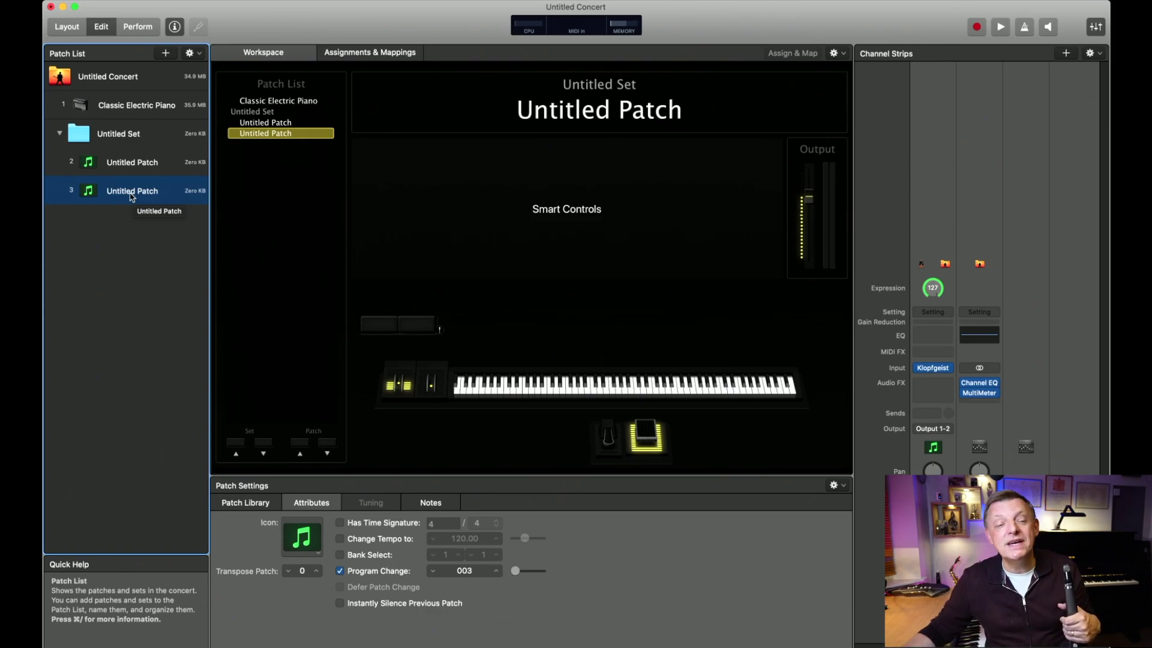
pyautogui.click(129, 164)
pyautogui.click(121, 143)
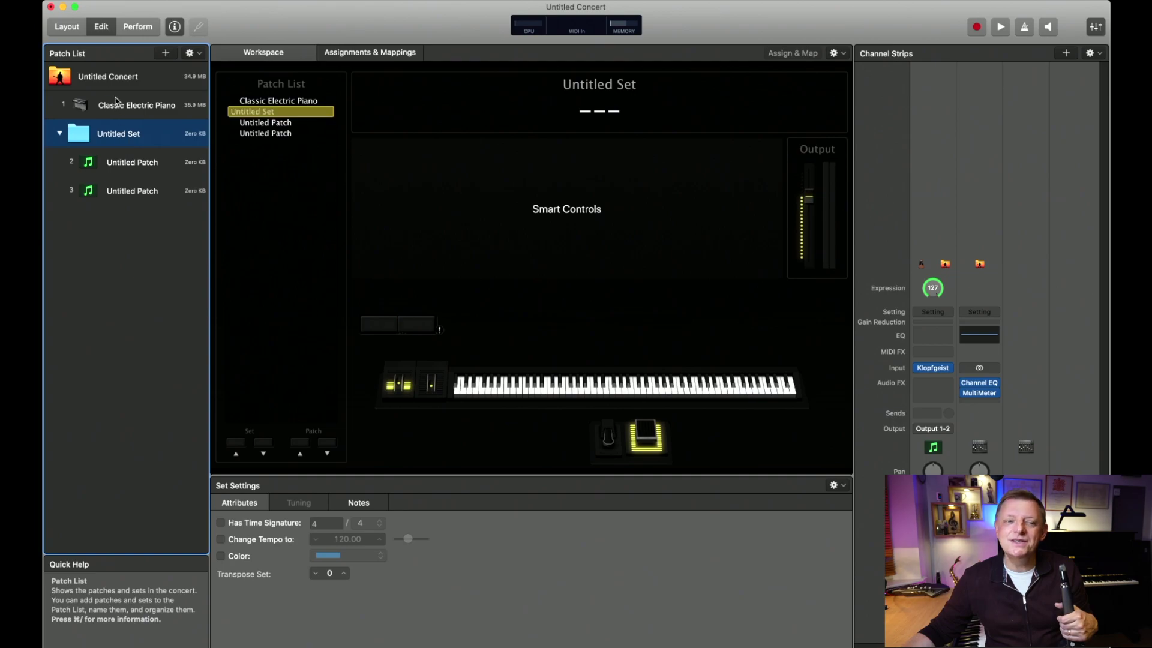
pyautogui.click(111, 80)
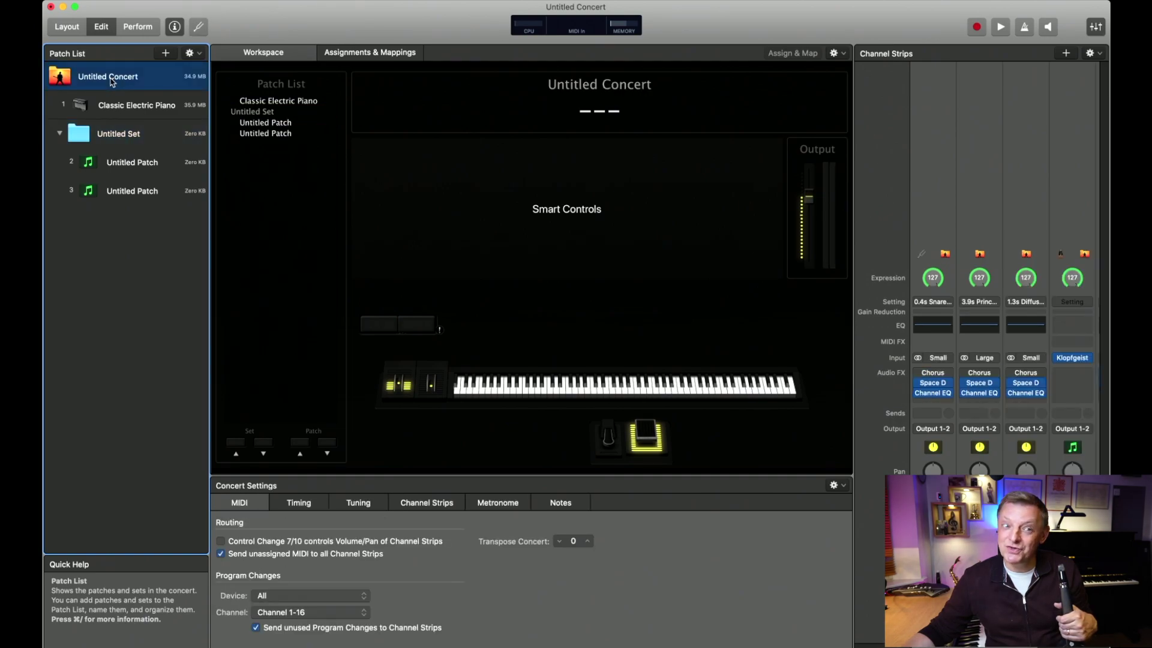
pyautogui.click(116, 138)
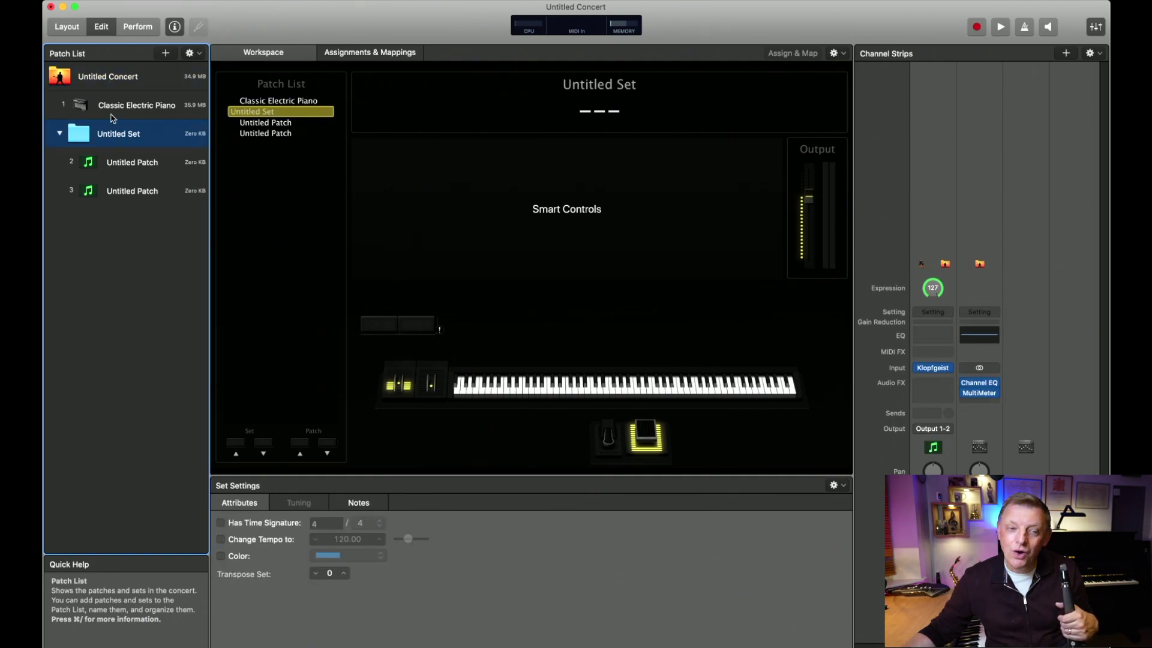
# Step: Set the Classic Electric Piano channel strip's volume to -0.1 dB and its pan to -2
pyautogui.click(111, 114)
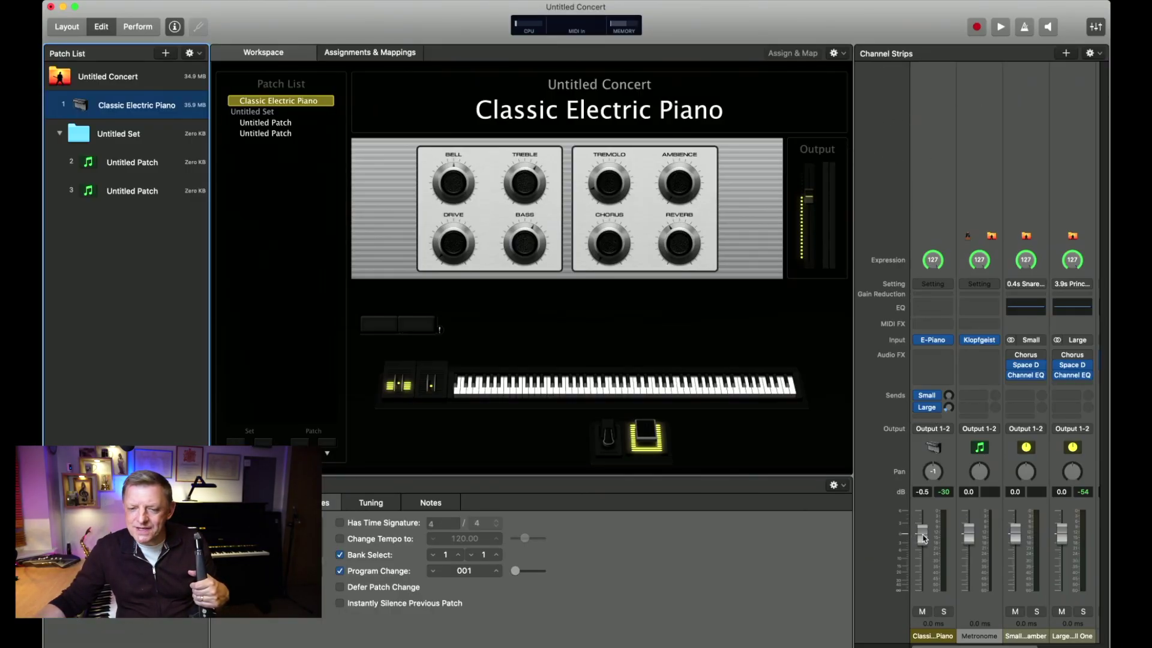
pyautogui.click(907, 55)
pyautogui.moveTo(922, 536)
pyautogui.mouseDown()
pyautogui.moveTo(922, 591)
pyautogui.moveTo(922, 542)
pyautogui.mouseUp()
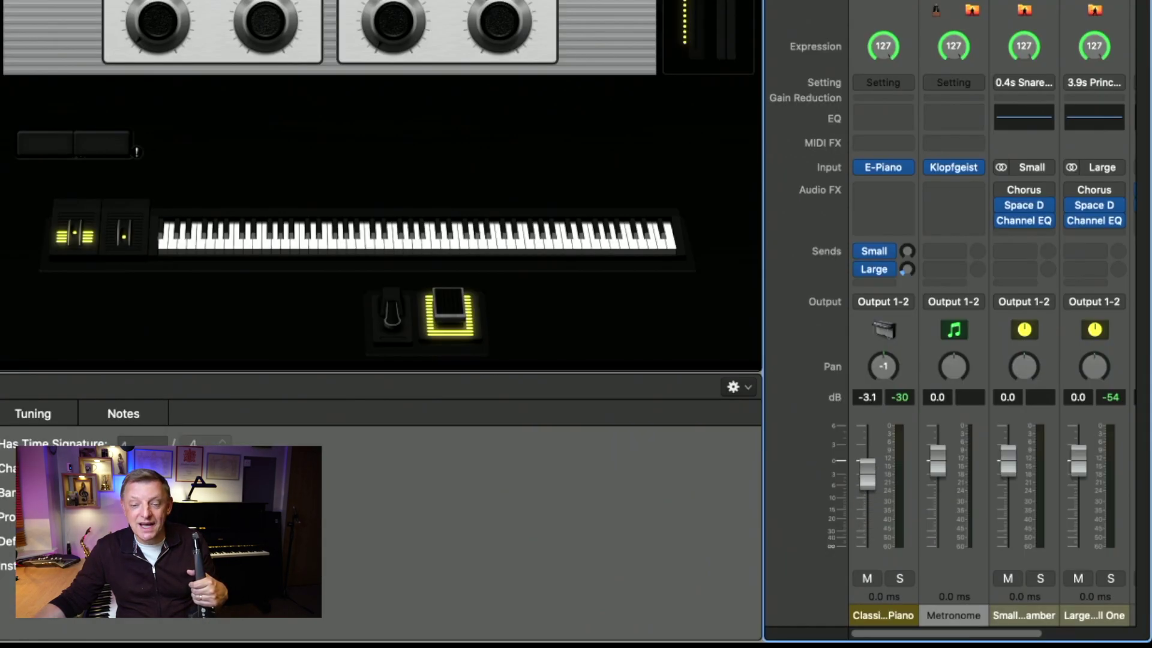
pyautogui.moveTo(867, 474); pyautogui.dragTo(867, 460)
pyautogui.moveTo(889, 371); pyautogui.dragTo(889, 375)
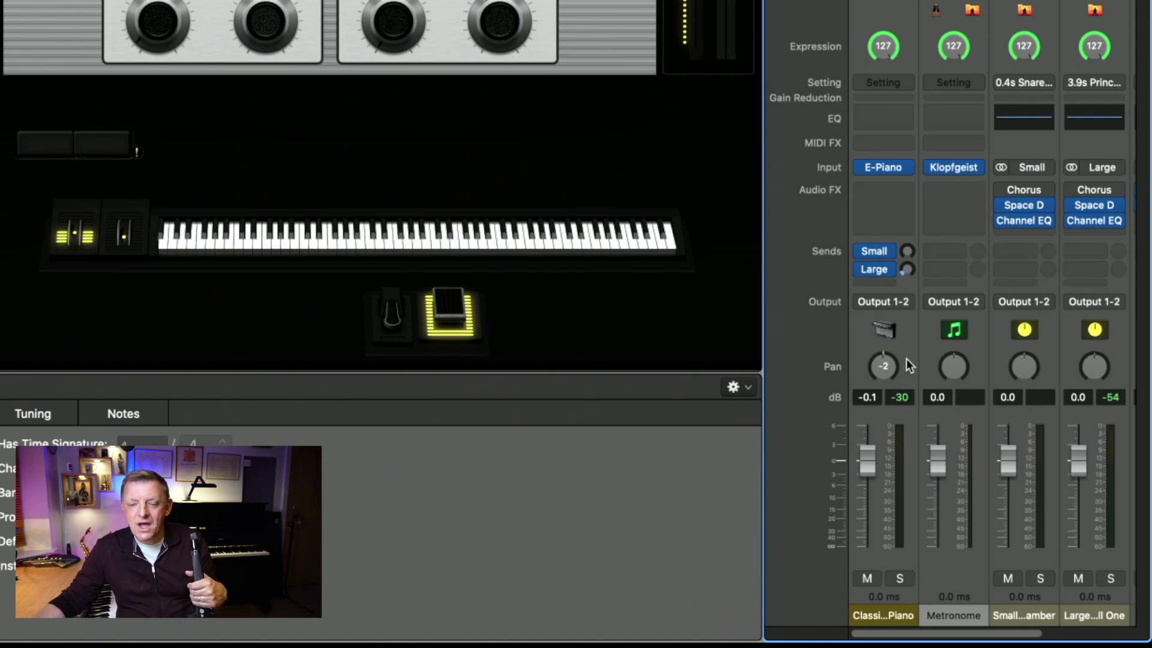
# Step: Replace the Classic Electric Piano channel strip's instrument with Roland Cloud's ZENOLOGY AU plug-in and move its window higher in the workspace
pyautogui.click(891, 332)
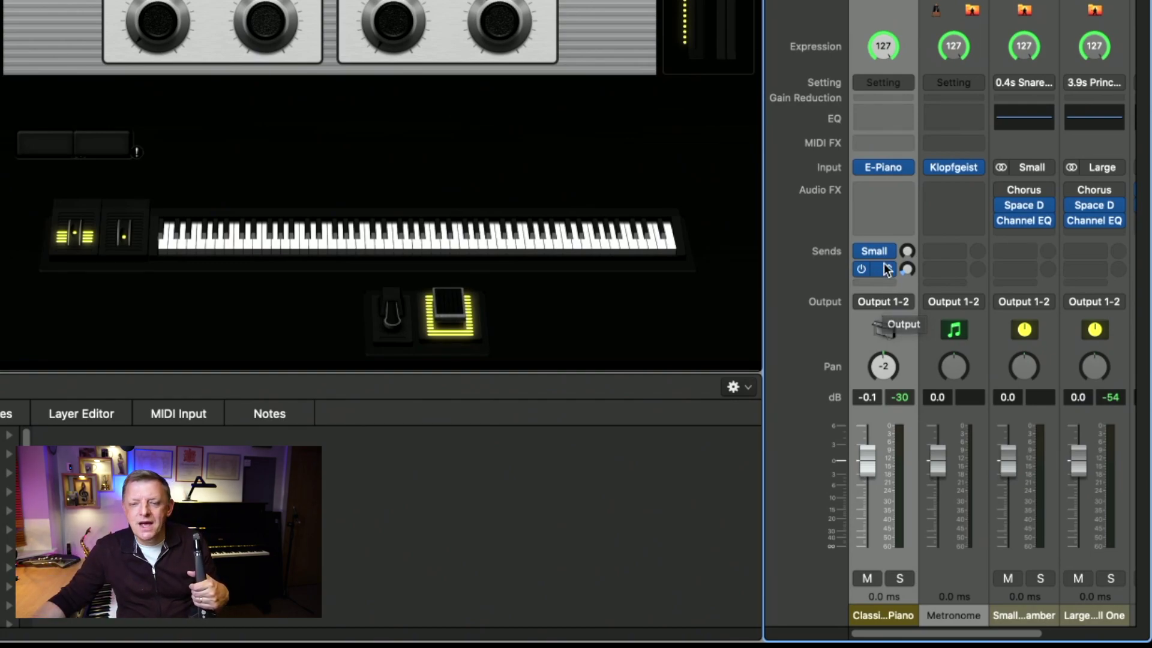
pyautogui.moveTo(885, 258)
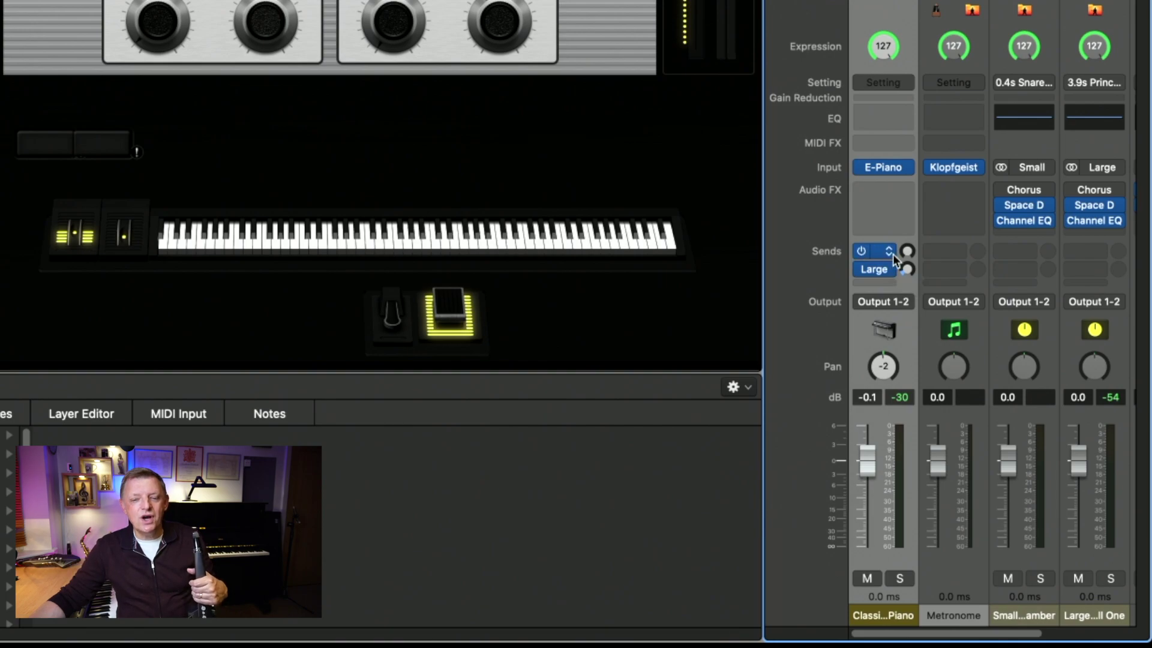
pyautogui.moveTo(906, 252); pyautogui.dragTo(877, 184)
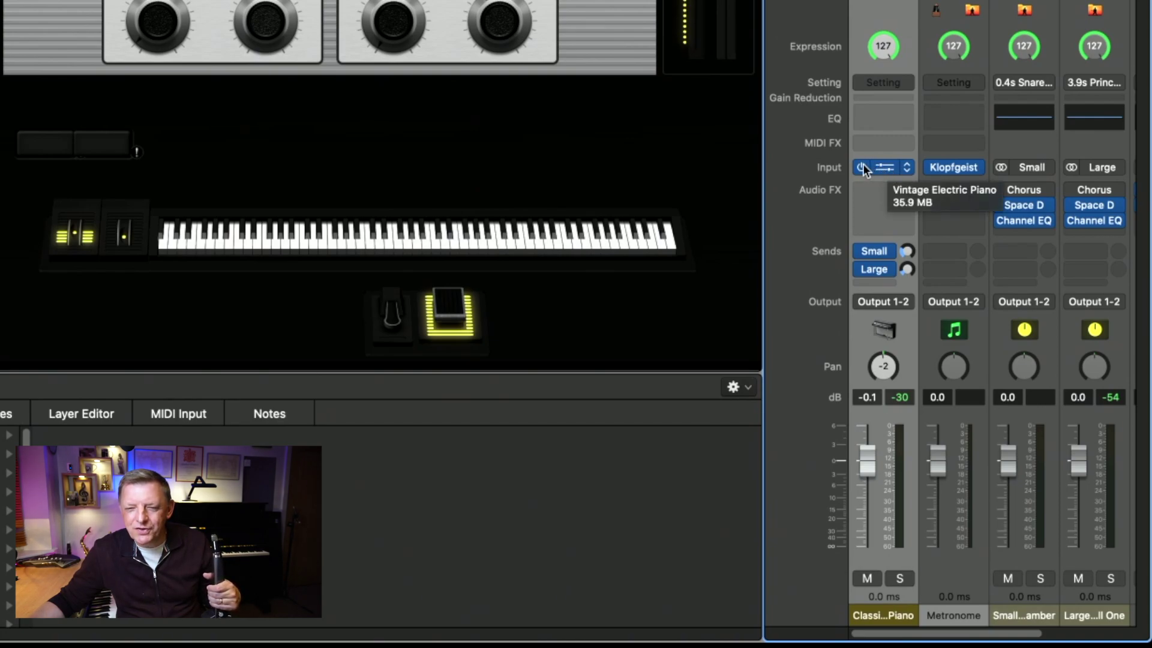
pyautogui.click(908, 169)
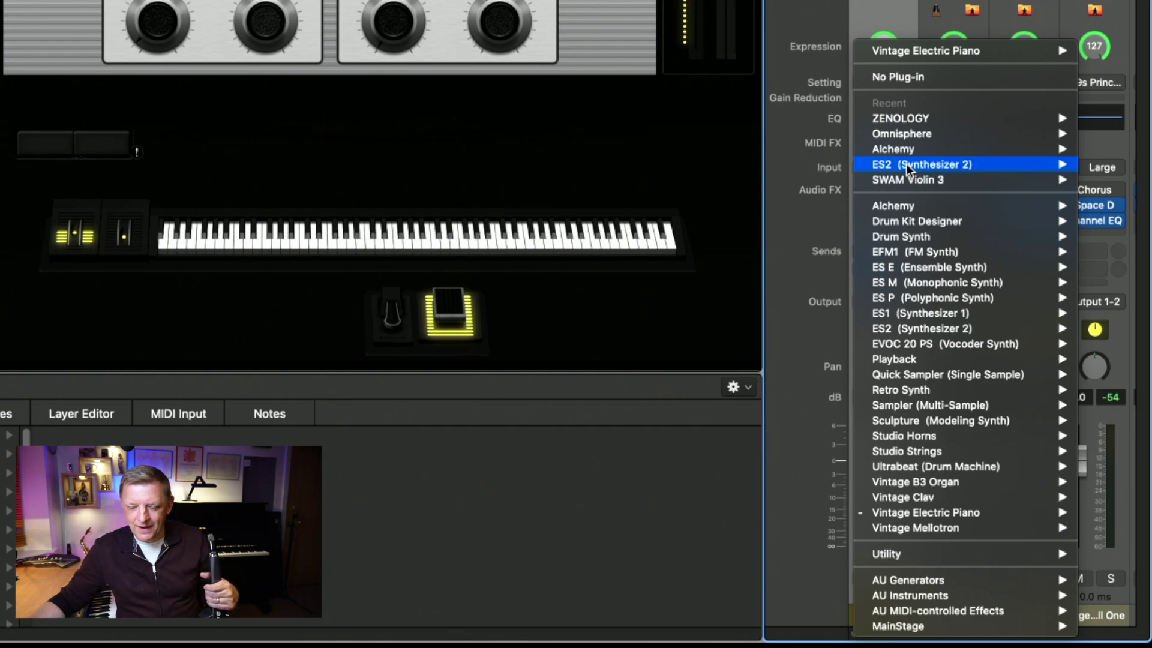
pyautogui.moveTo(903, 118)
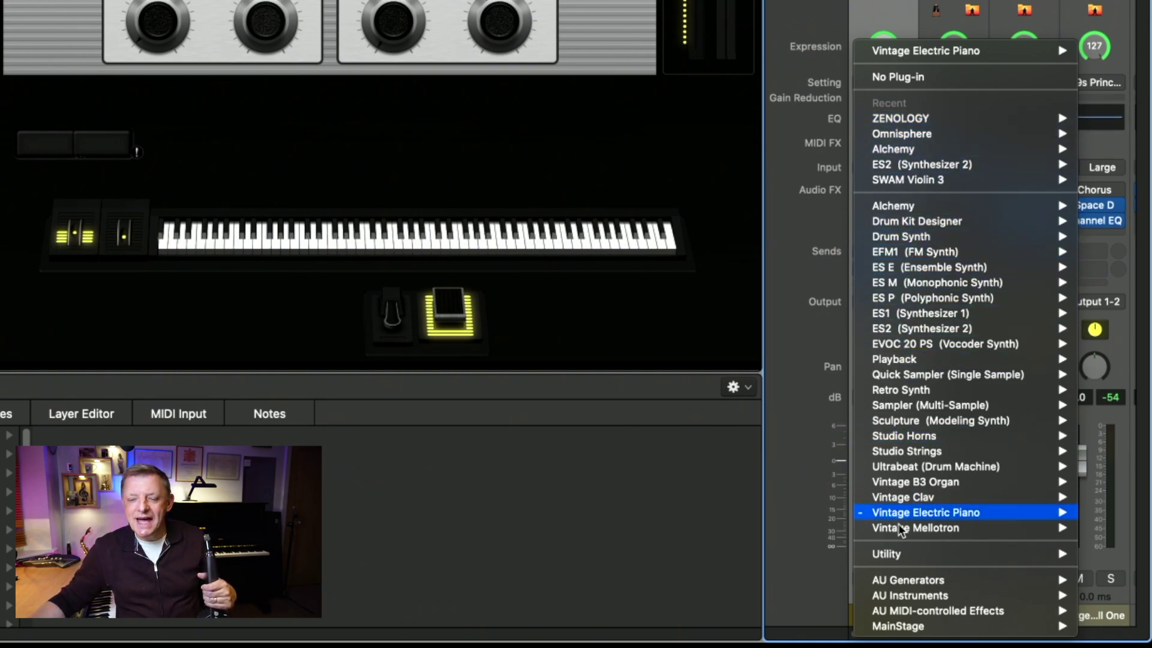
pyautogui.moveTo(923, 596)
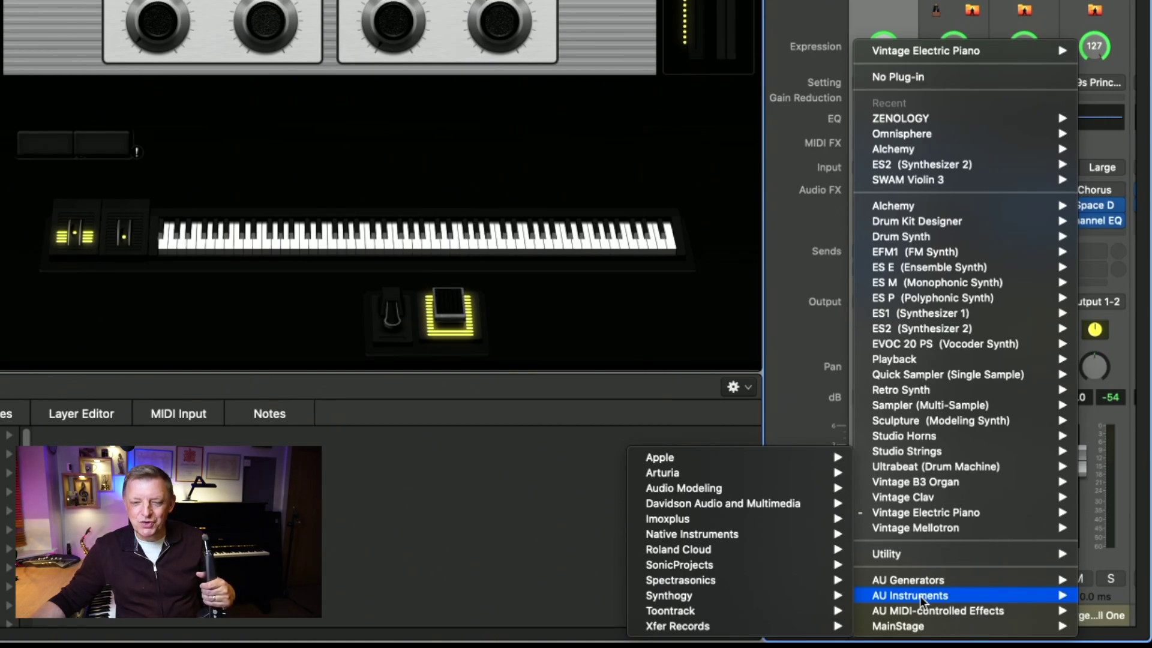
pyautogui.moveTo(719, 556)
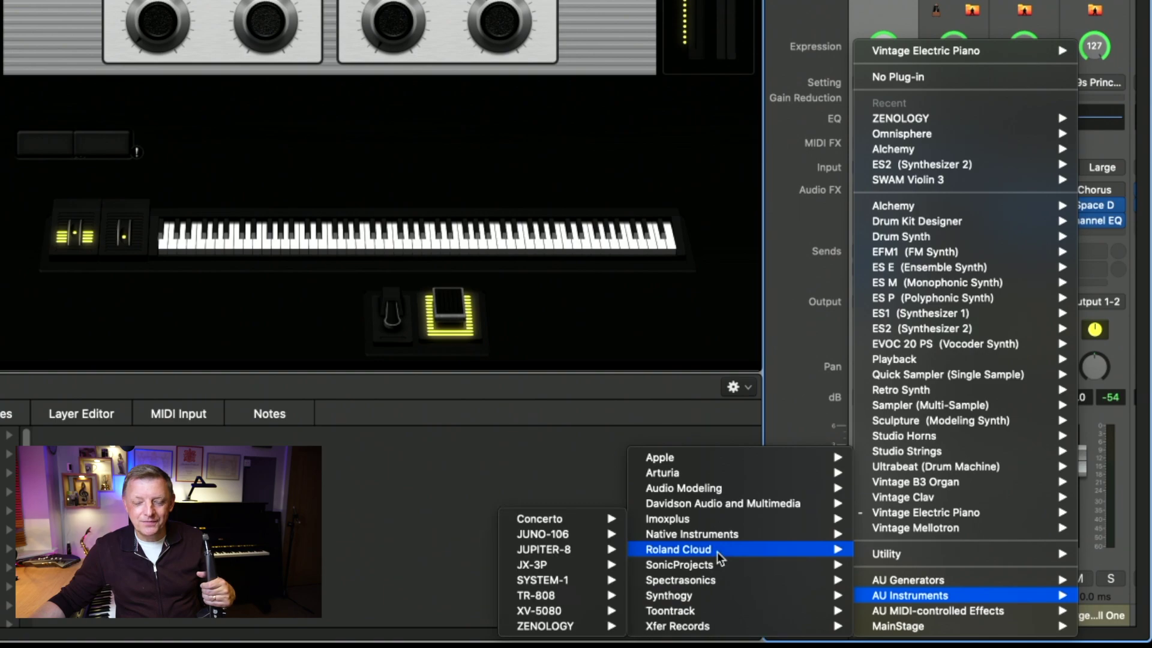
pyautogui.moveTo(555, 618)
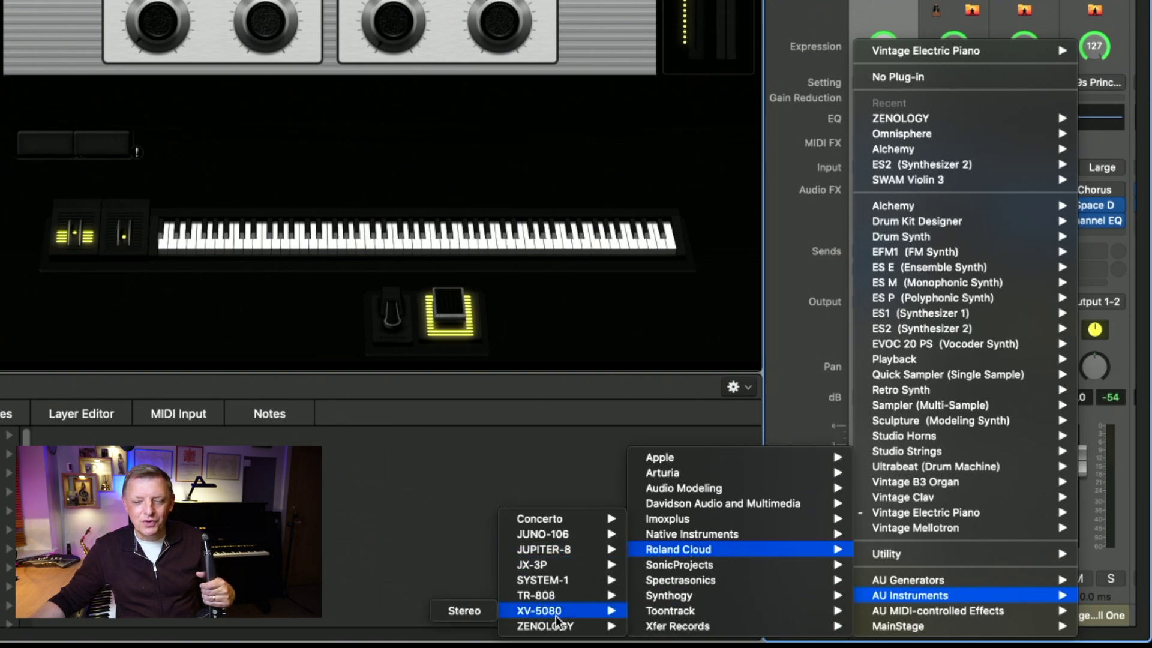
pyautogui.click(554, 630)
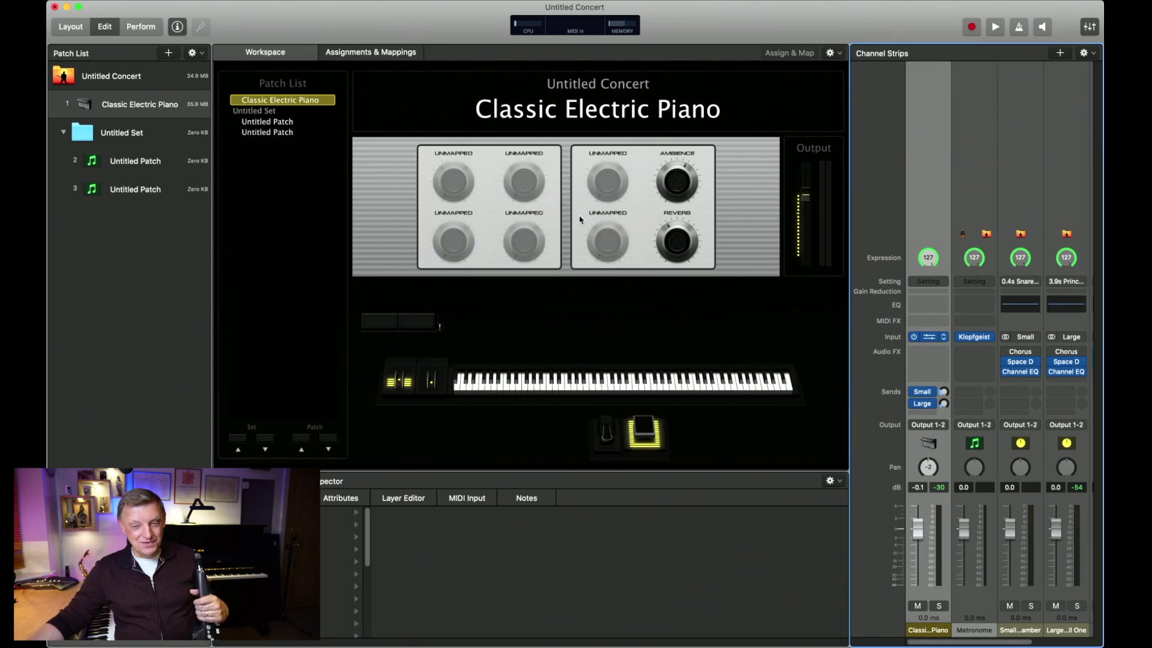
pyautogui.moveTo(601, 145); pyautogui.dragTo(586, 101)
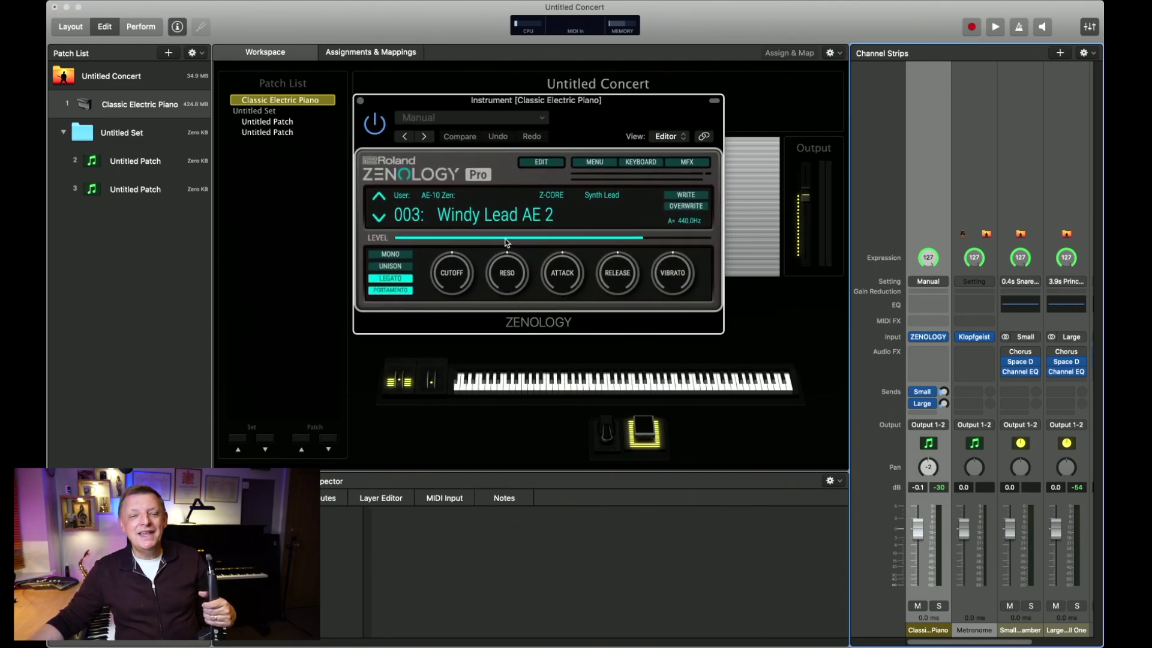